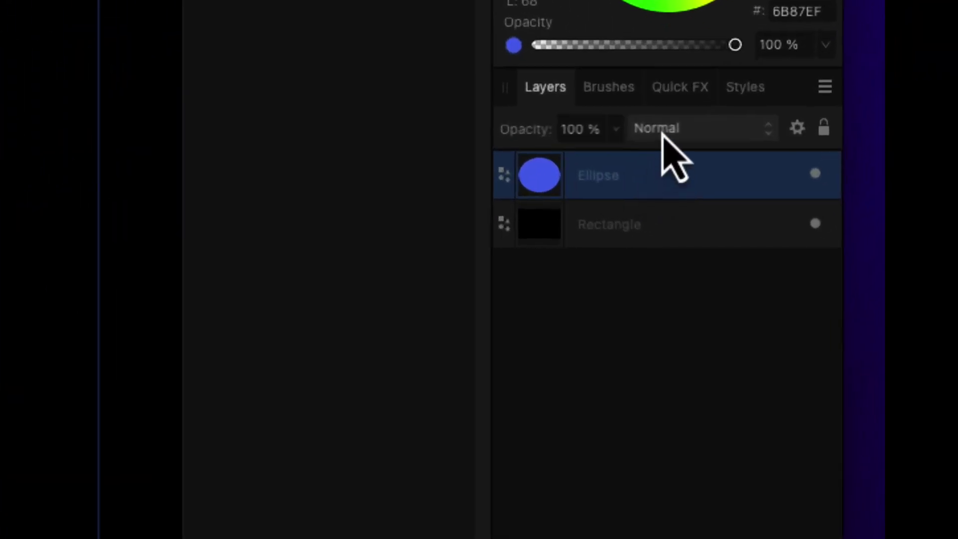
- Open the detailed 3D effect settings for the blue ellipse and enable the 3D effect
left_click(684, 94)
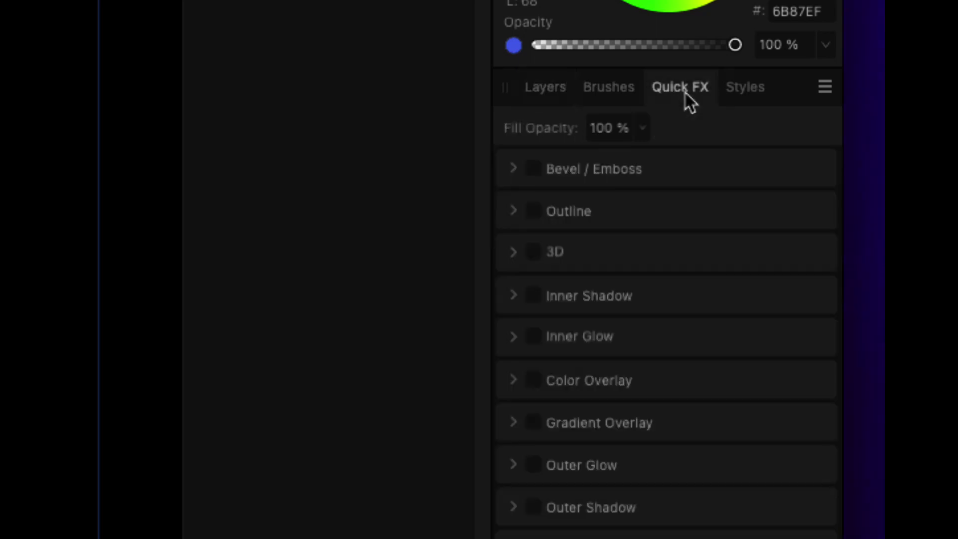
left_click(515, 264)
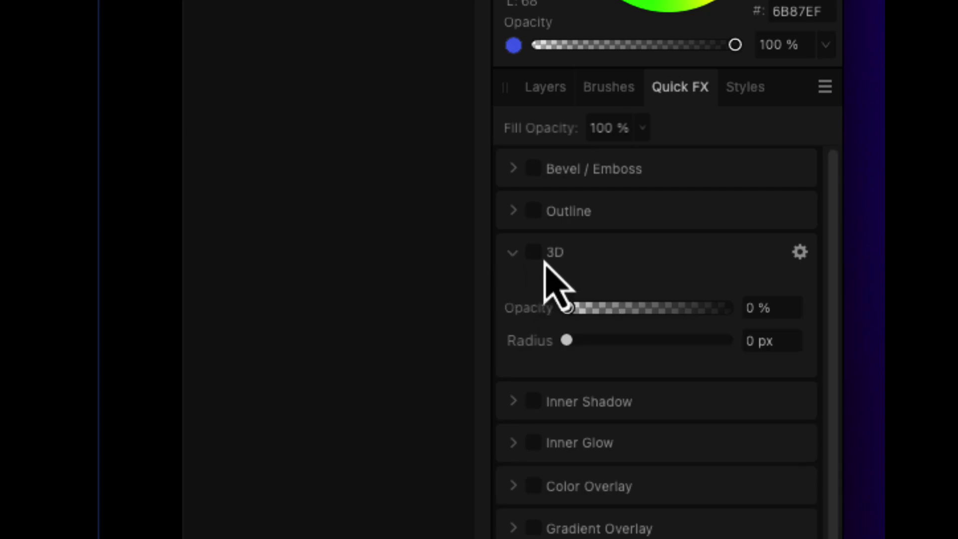
left_click(800, 253)
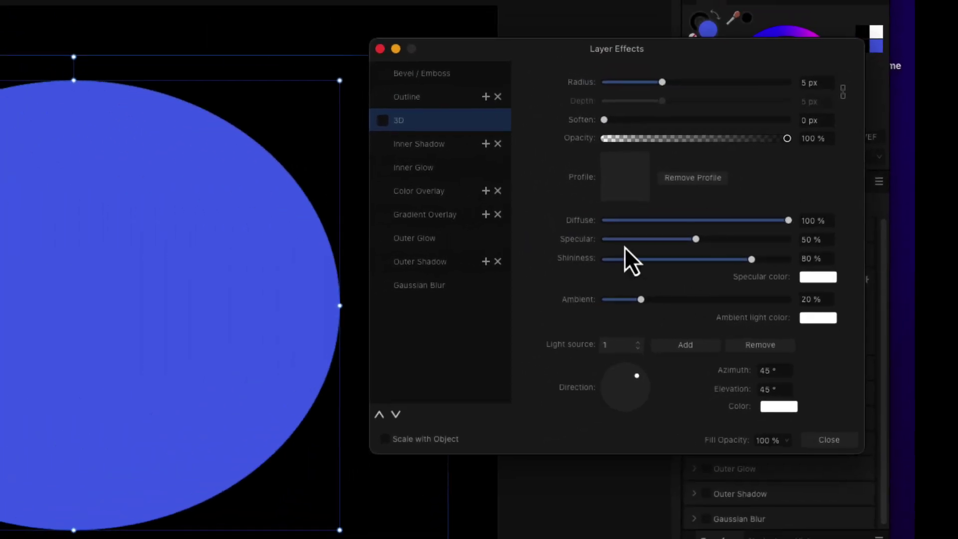
left_click(383, 121)
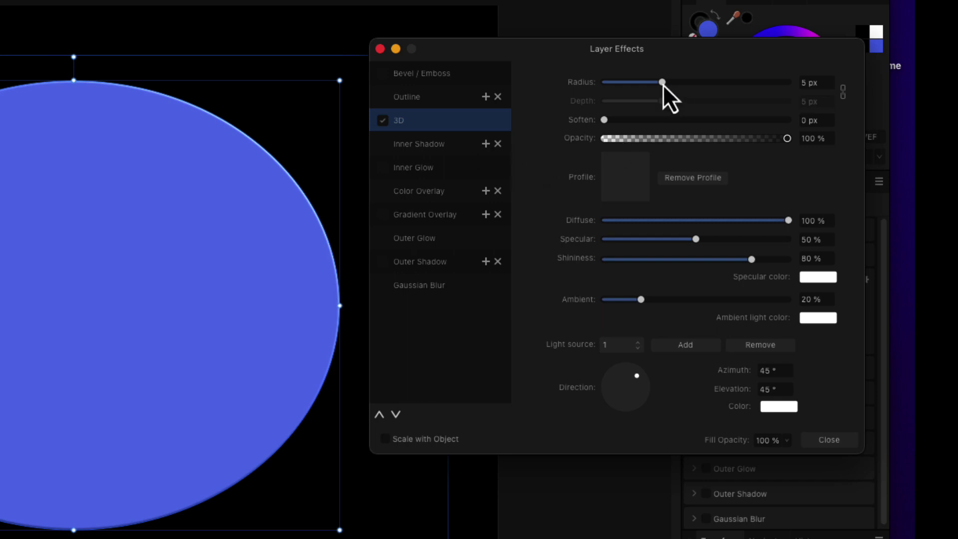
- Set the 3D effect's radius to 1024 px
left_click_drag(662, 85, 827, 84)
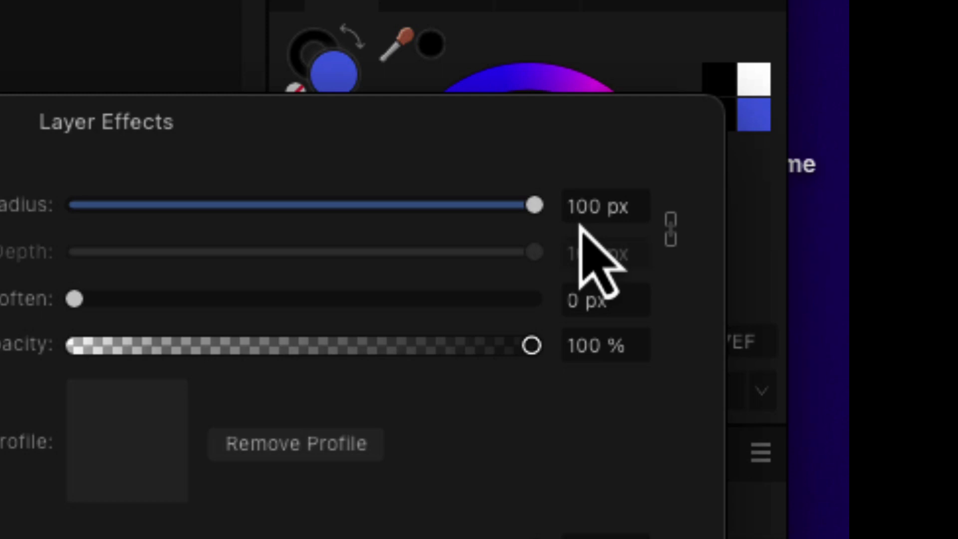
left_click(578, 220)
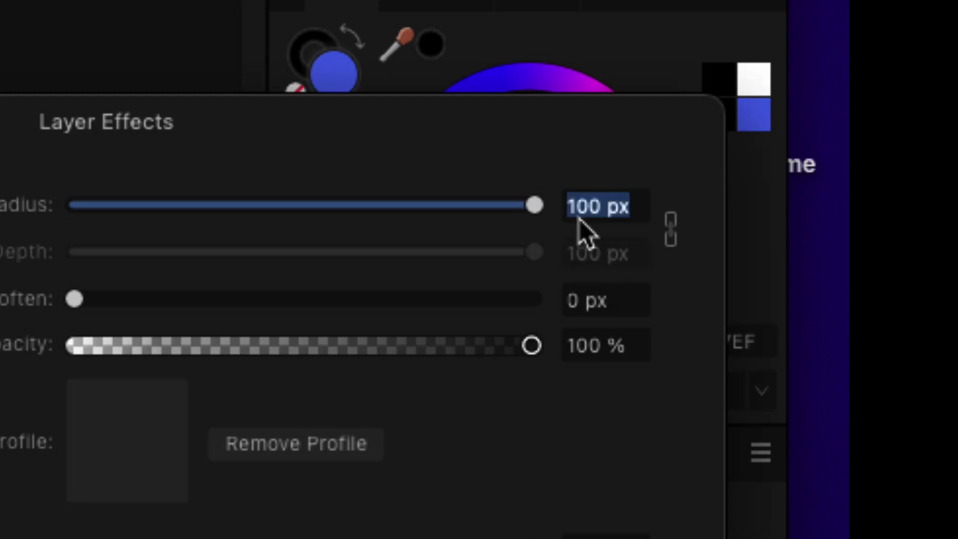
type("1024")
key("Return")
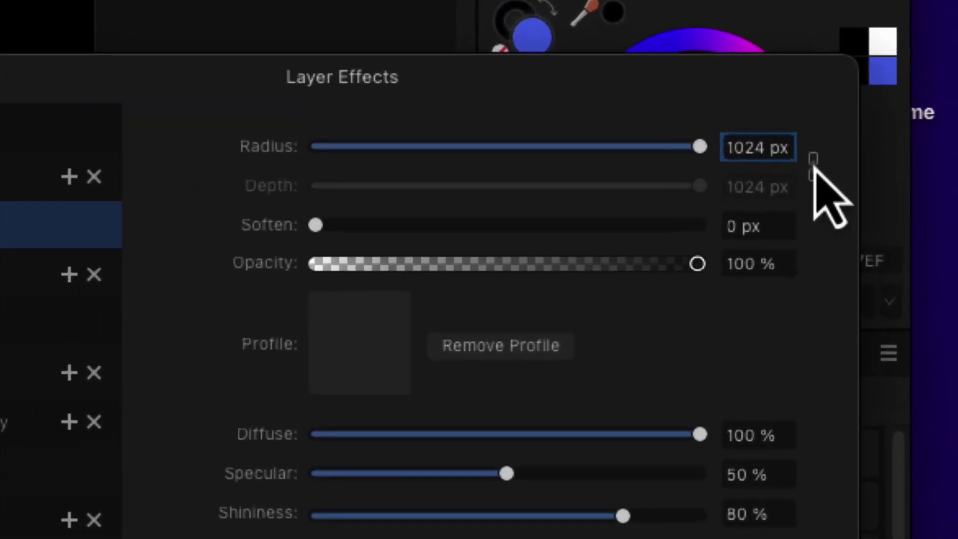
- Unlink depth from radius, try depths of 500 px and 200 px, then restore 1024 px and relink the two values
left_click(880, 140)
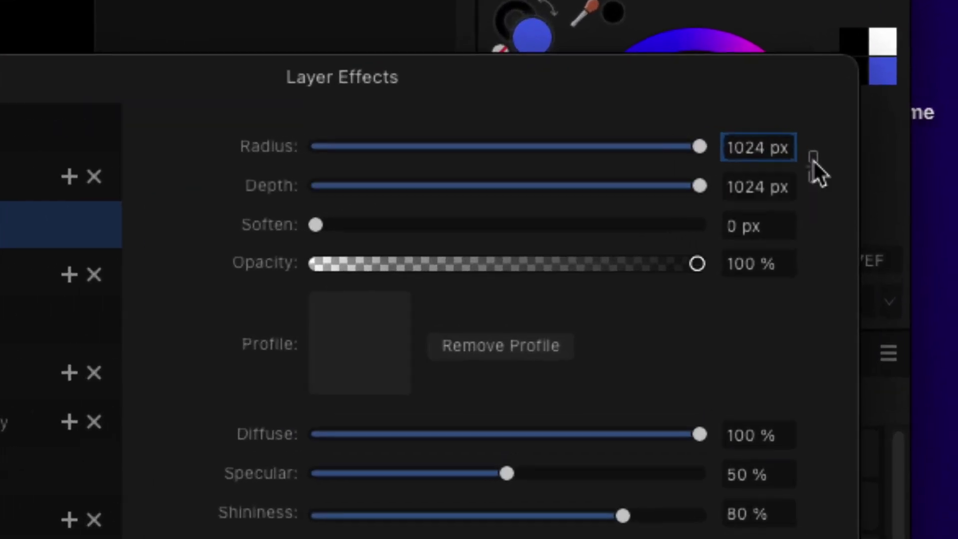
left_click(736, 194)
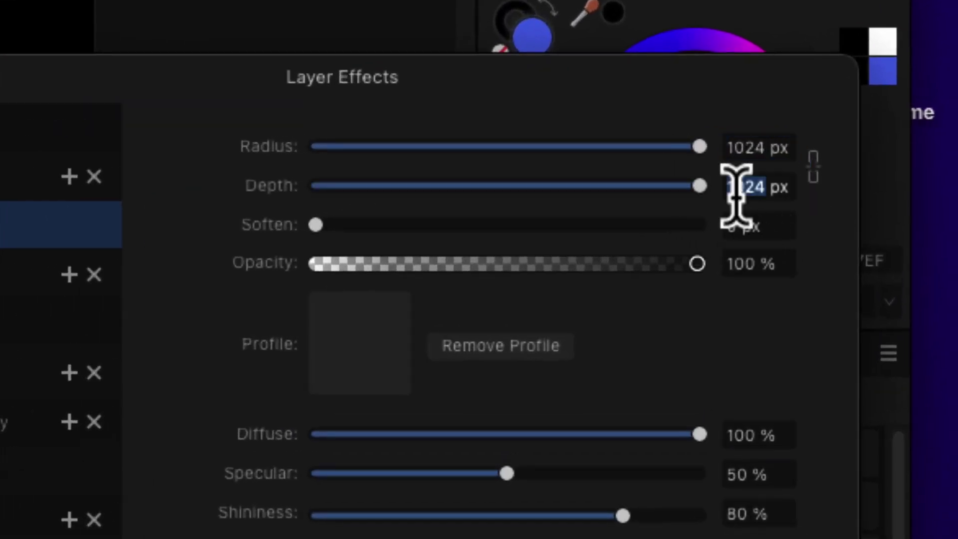
type("500")
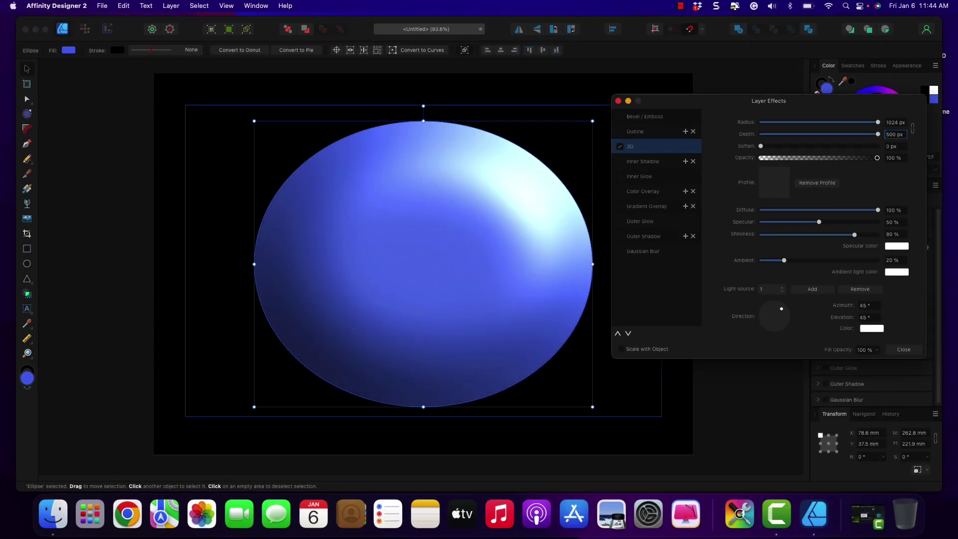
double_click(890, 134)
type("200")
key("Return")
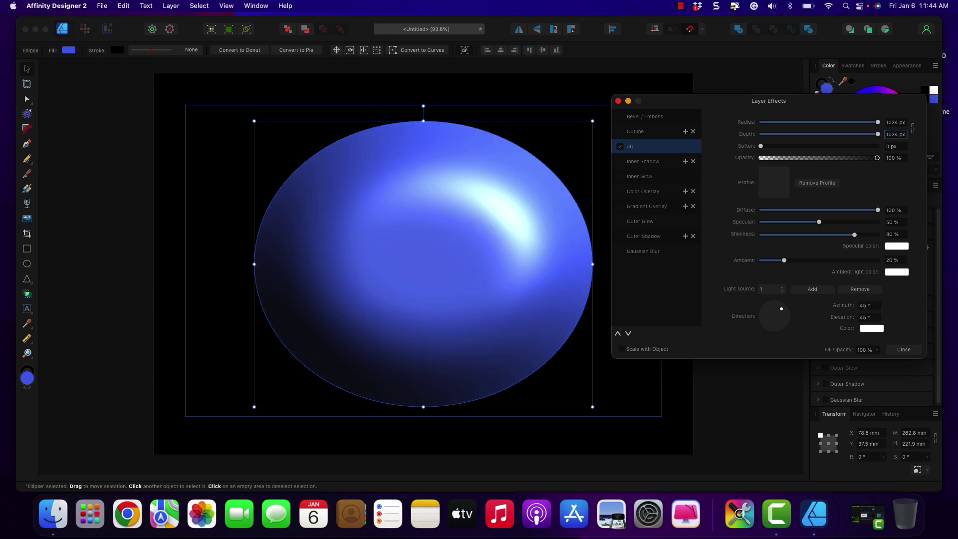
left_click(912, 129)
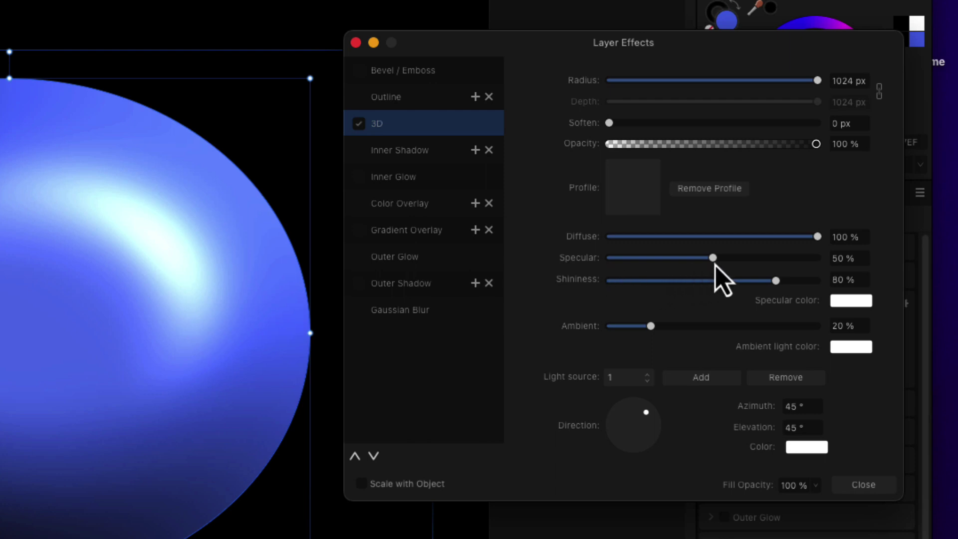
- Set the 3D effect's specular to 17%, shininess to 68%, and light direction to azimuth -177.8° and elevation 52.3°
left_click_drag(713, 259, 644, 263)
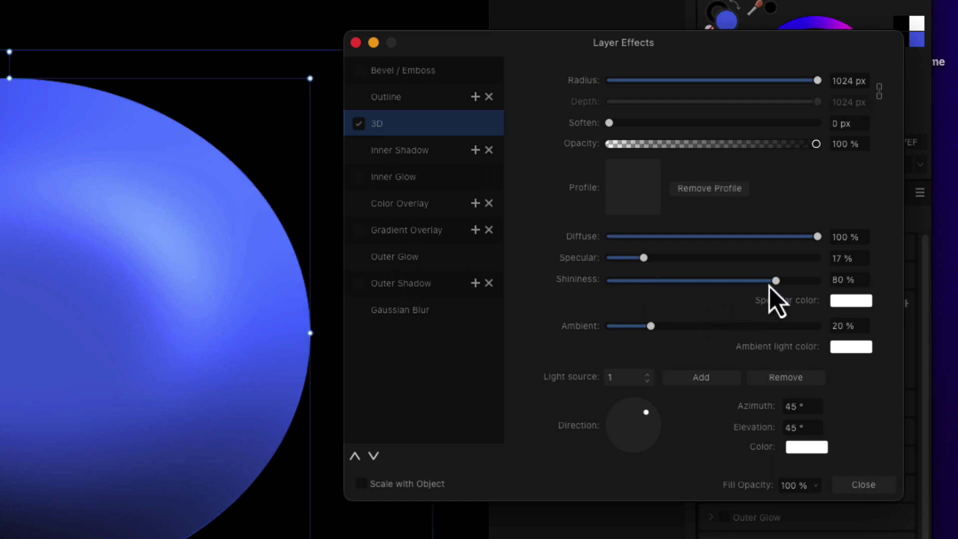
mouse_move(774, 281)
left_mouse_down()
mouse_move(688, 280)
mouse_move(805, 280)
mouse_move(750, 280)
left_mouse_up()
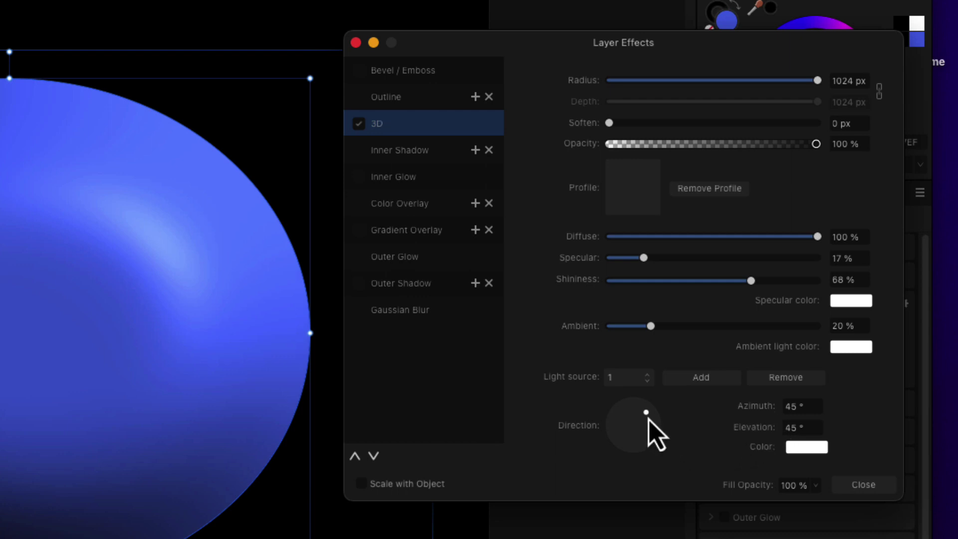
left_click_drag(648, 421, 621, 418)
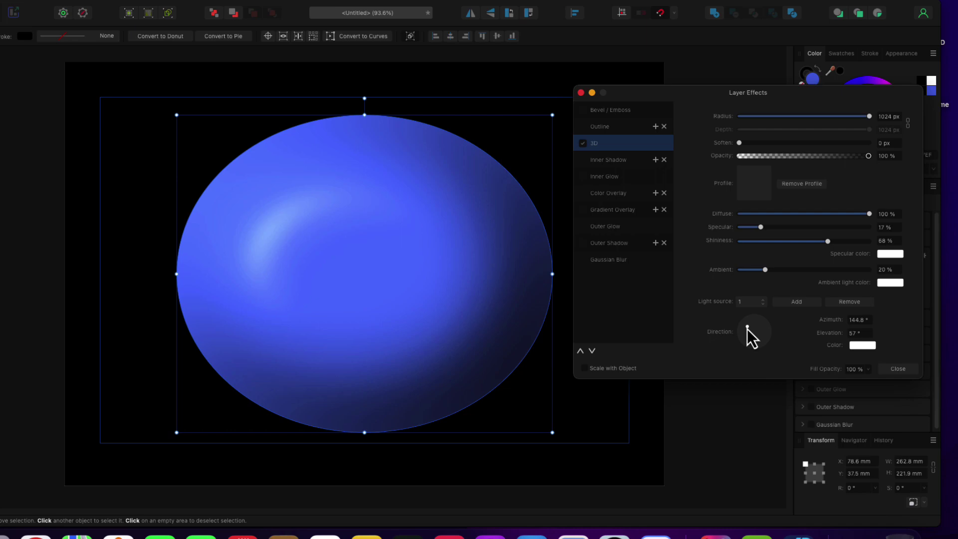
left_click_drag(747, 328, 745, 332)
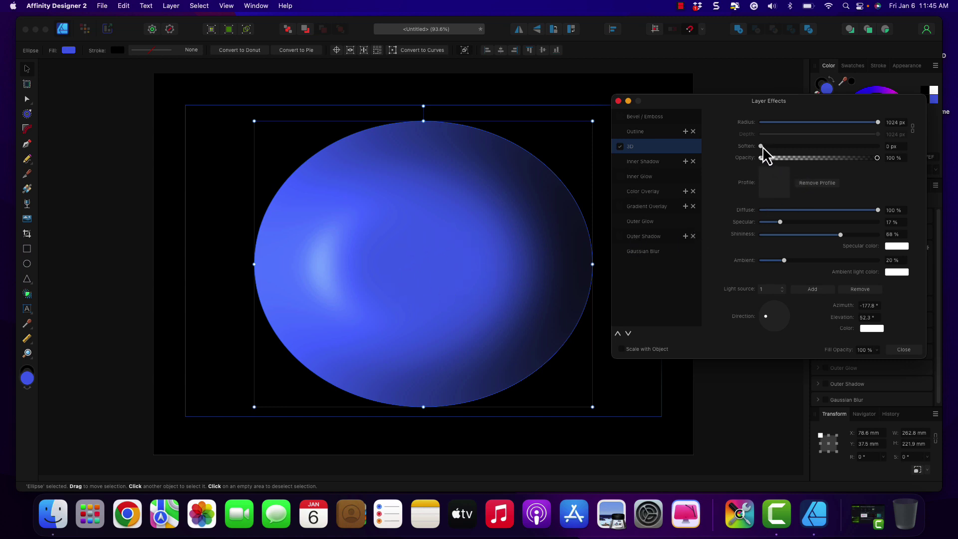
- Keep softening at 0 px and try to raise the 3D radius to 1050 px
left_click_drag(761, 146, 723, 149)
left_click(893, 125)
type("1050")
key("Return")
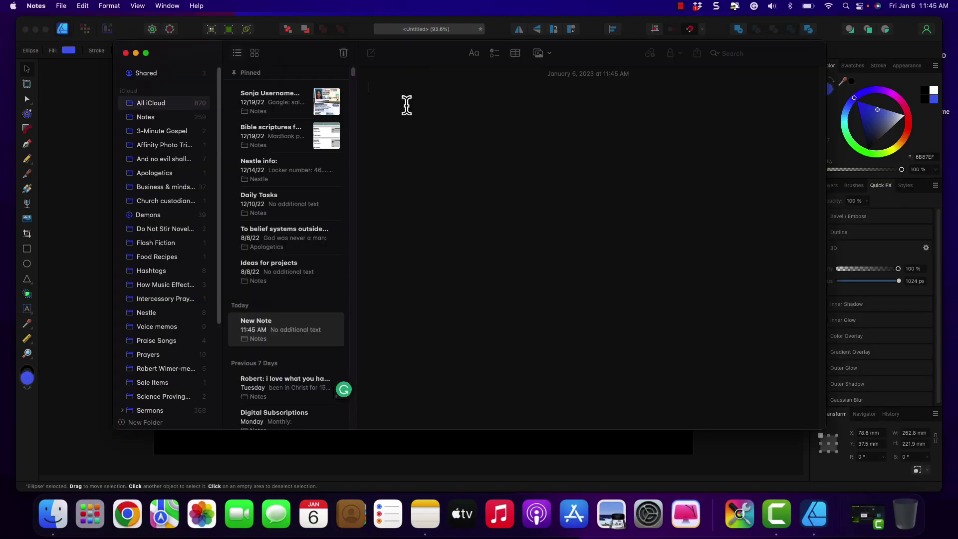
- Copy the light source's azimuth of -177.8° into the blank note in Notes and return to Affinity Designer
key("super+Tab")
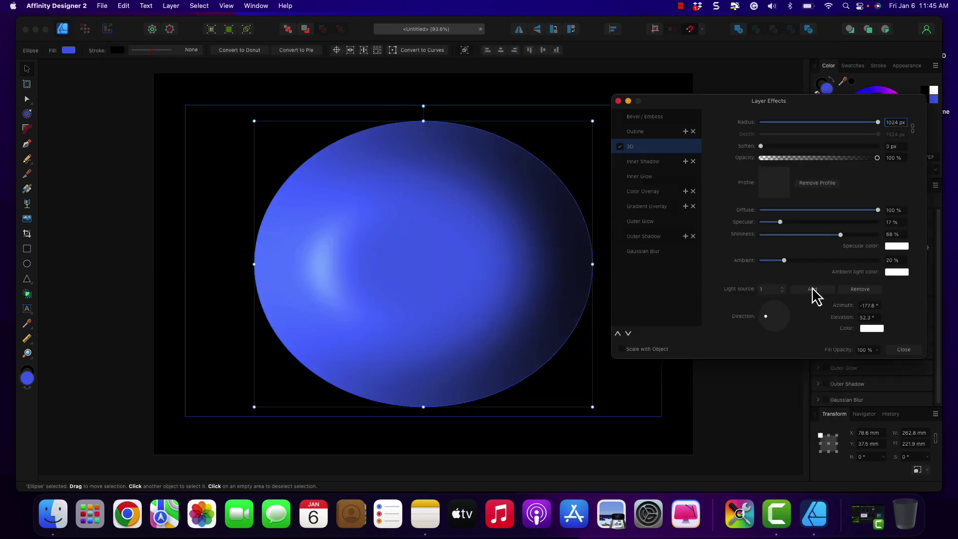
left_click(870, 309)
key("super+c")
key("super+Tab")
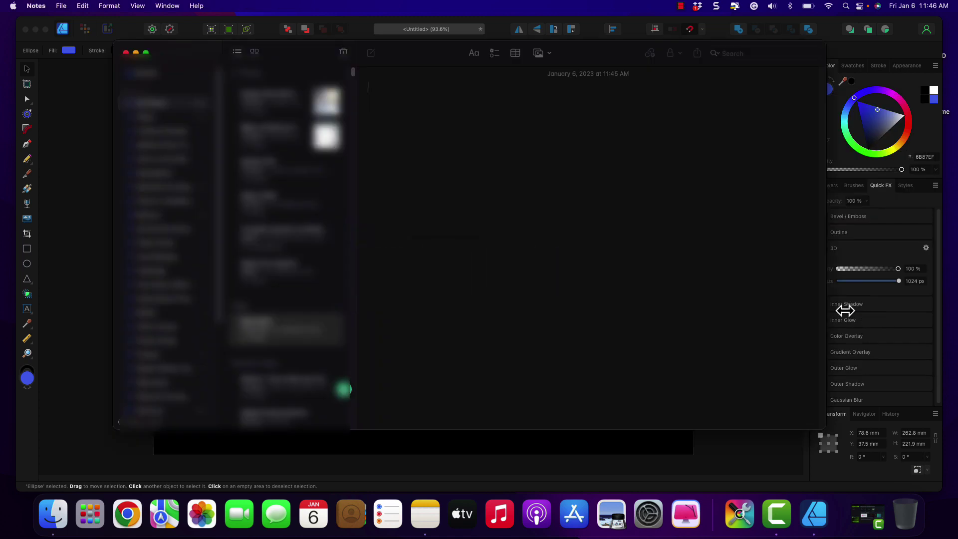
key("super+v")
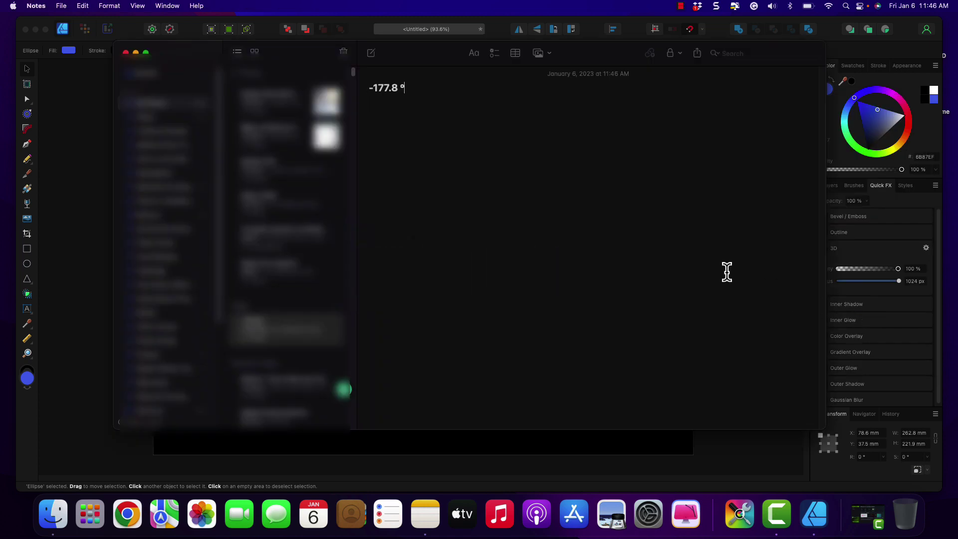
key("Return")
key("super+Tab")
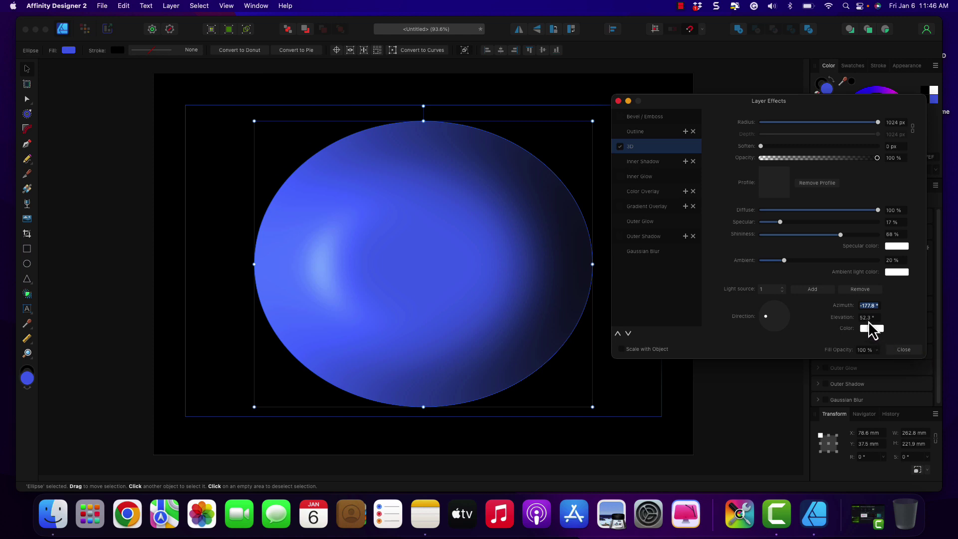
- Copy the light source's elevation of 52.3° into the same note in Notes and return to Affinity Designer
left_click(868, 317)
key("super+c")
key("super+Tab")
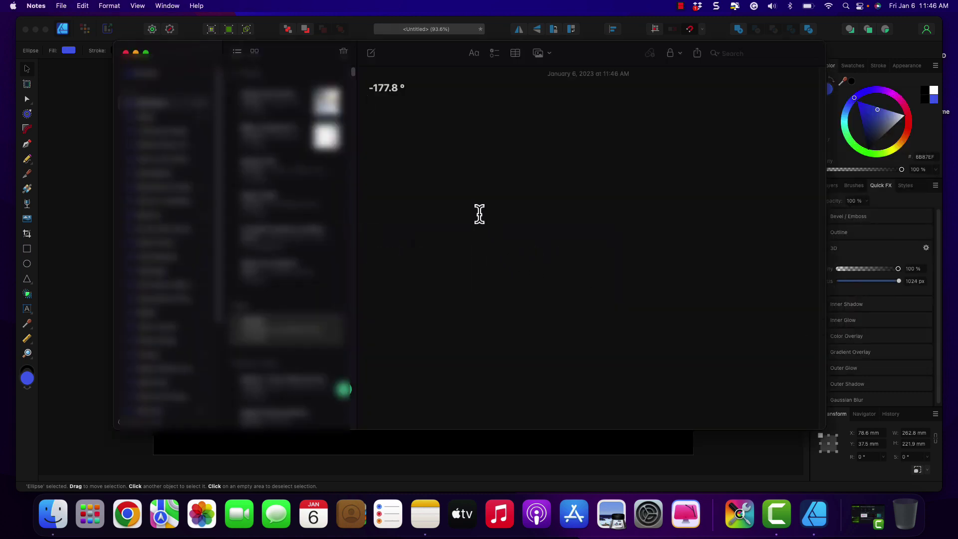
key("super+v")
key("super+Tab")
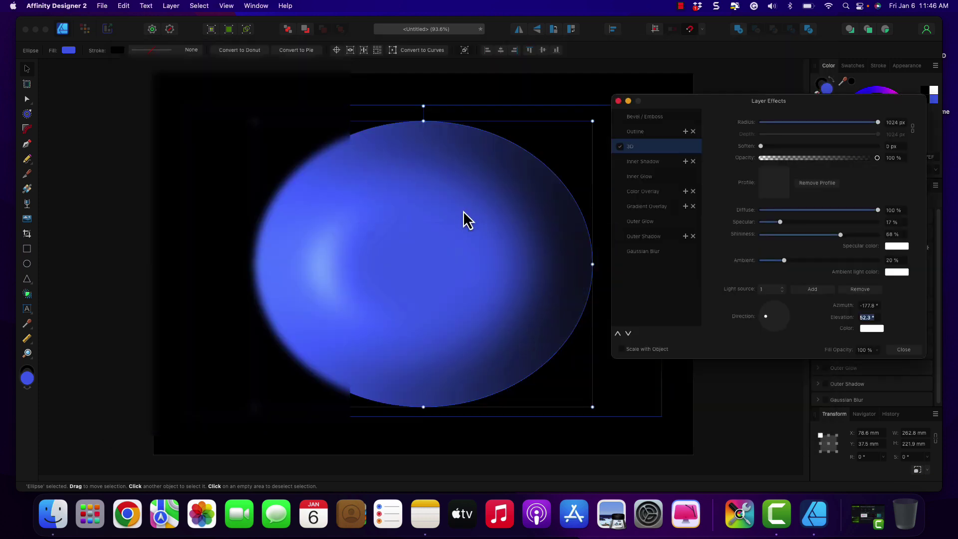
- Close the ellipse's layer effects and switch to the Pixel Persona with the layer list shown
left_click(903, 349)
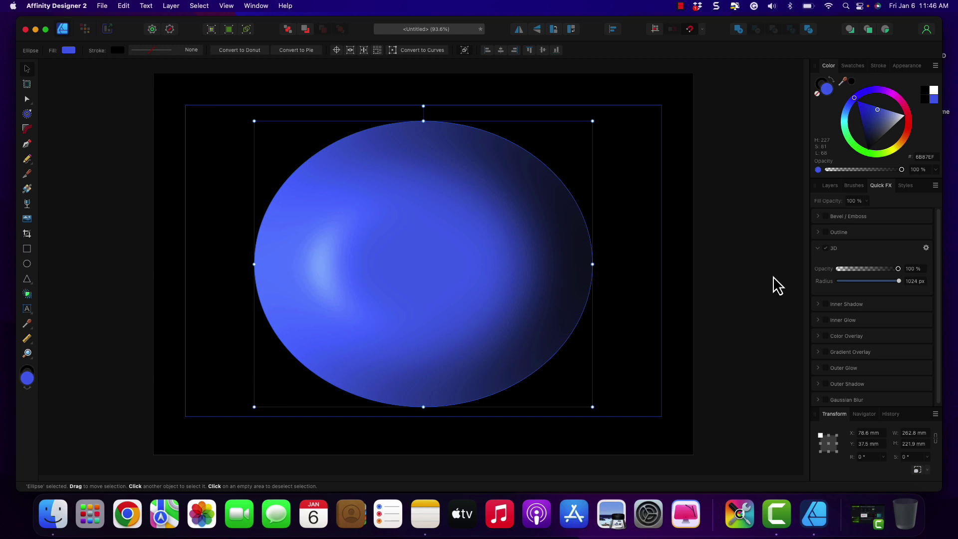
left_click(818, 248)
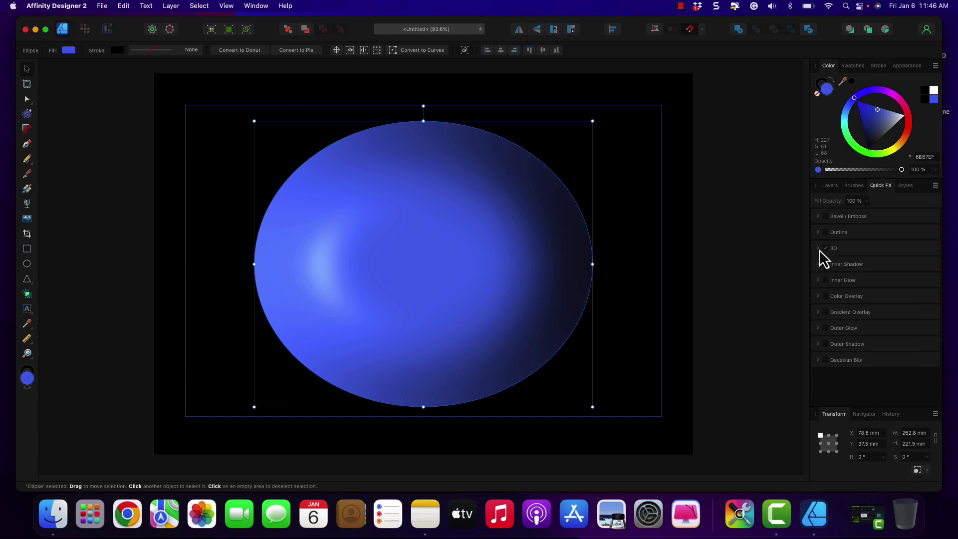
left_click(827, 186)
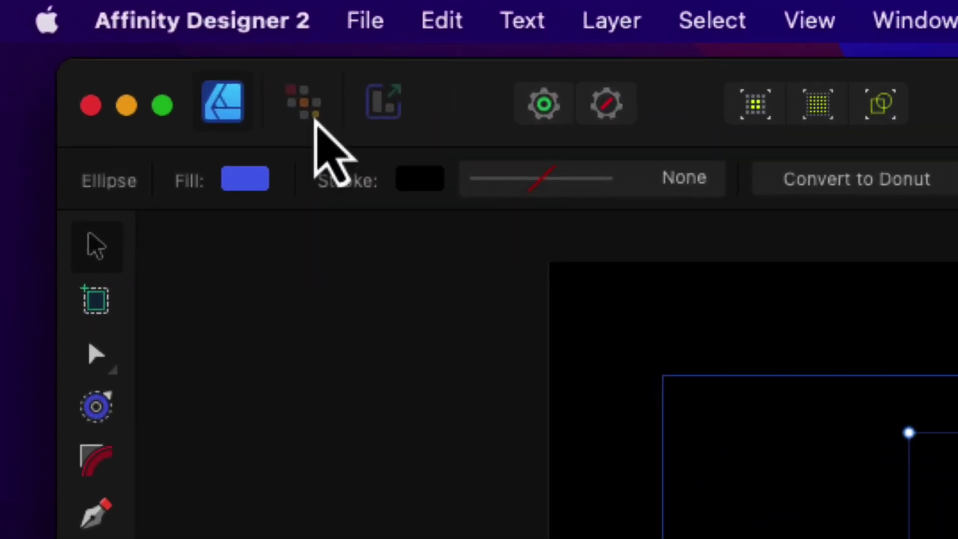
left_click(87, 32)
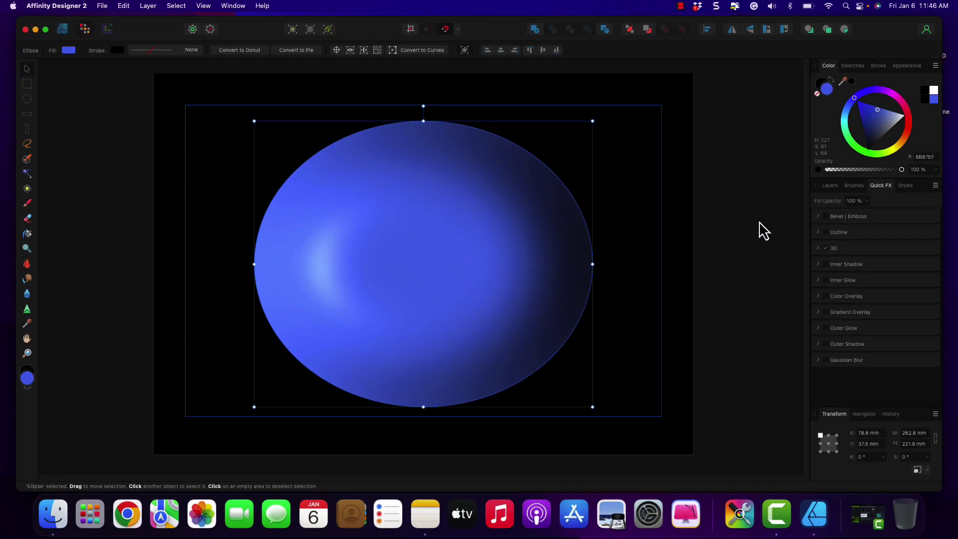
left_click(828, 187)
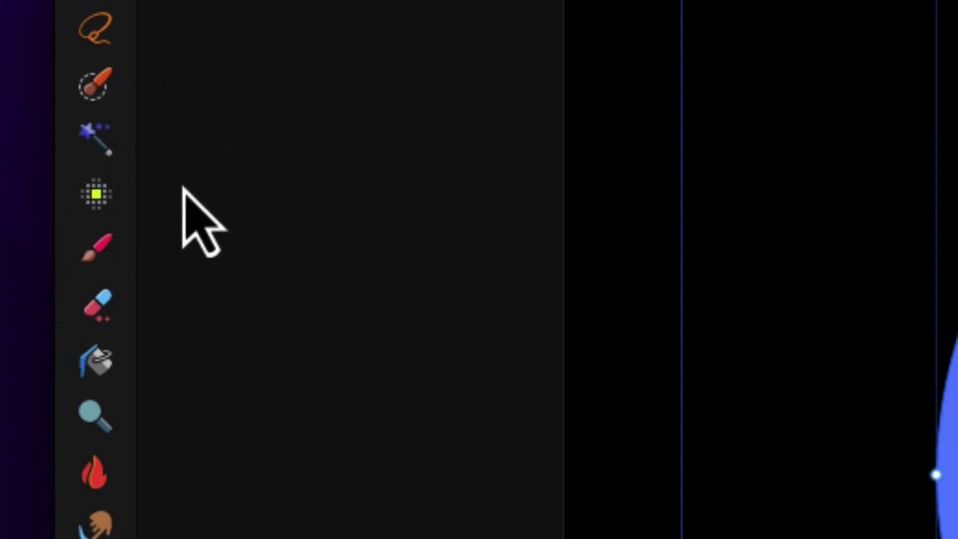
- Activate the Paint Brush tool and load the Artista Brushes category
left_click(102, 249)
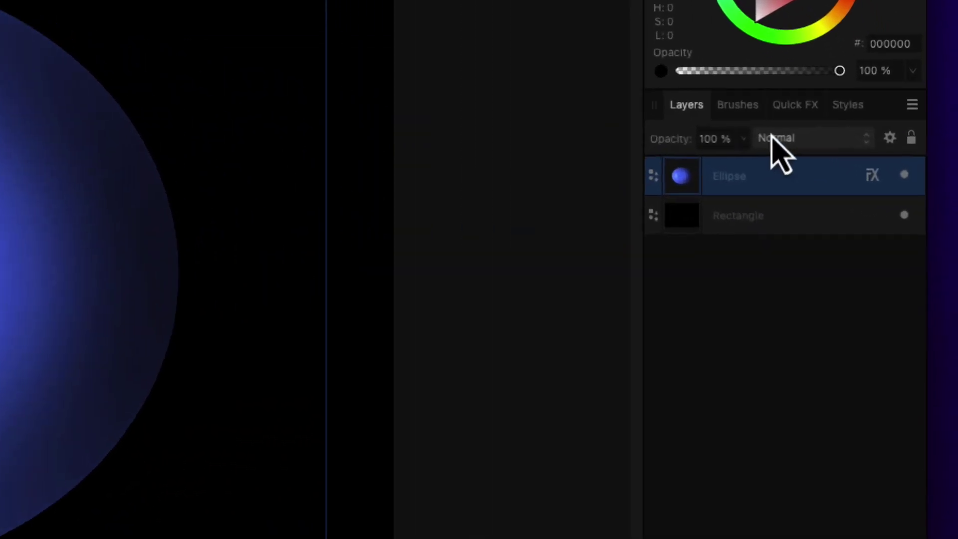
left_click(728, 100)
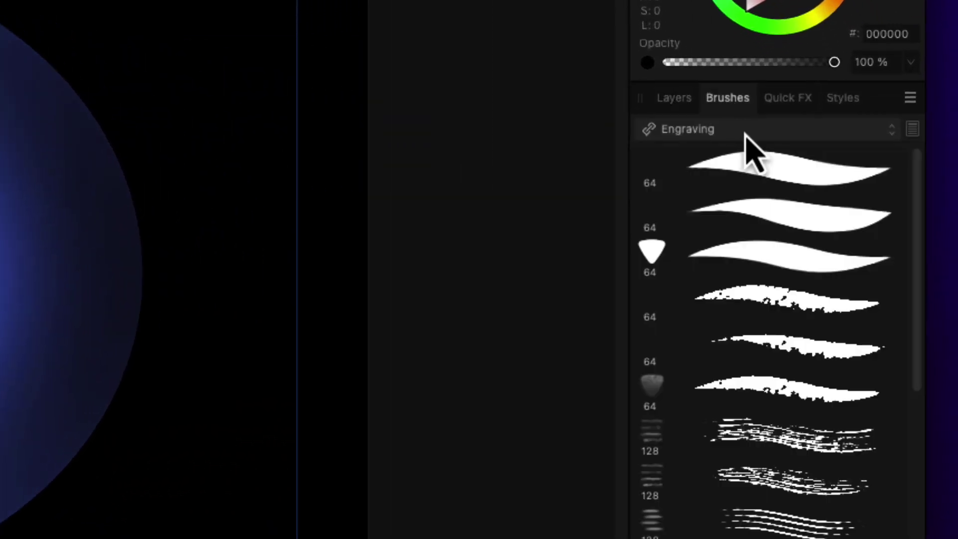
left_click(717, 135)
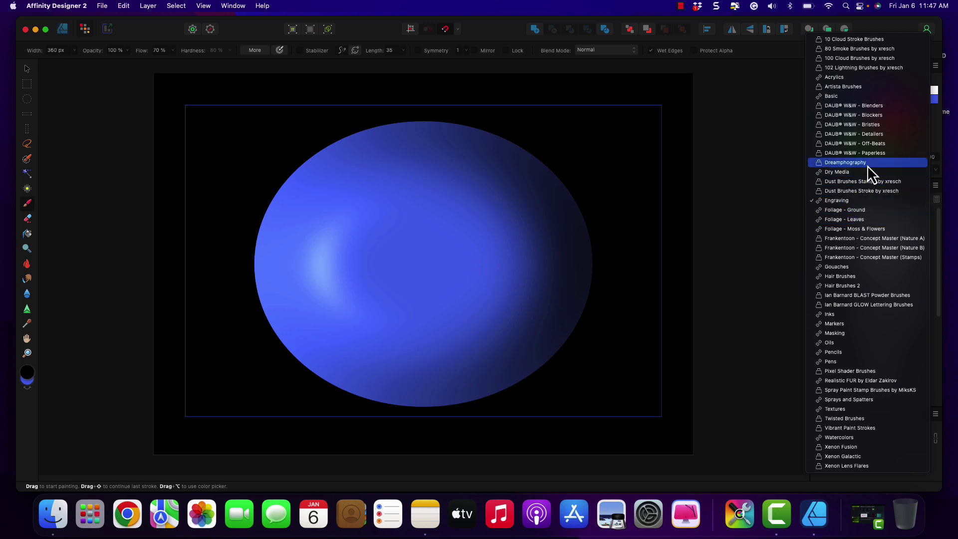
left_click(859, 90)
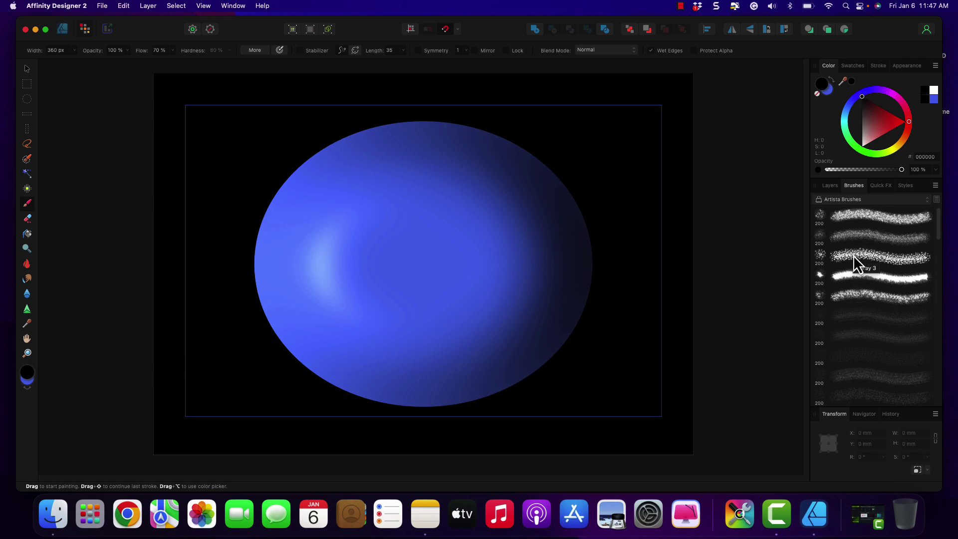
- Choose the fifth brush in the Artista Brushes set and increase its width to 430 px
left_click(849, 295)
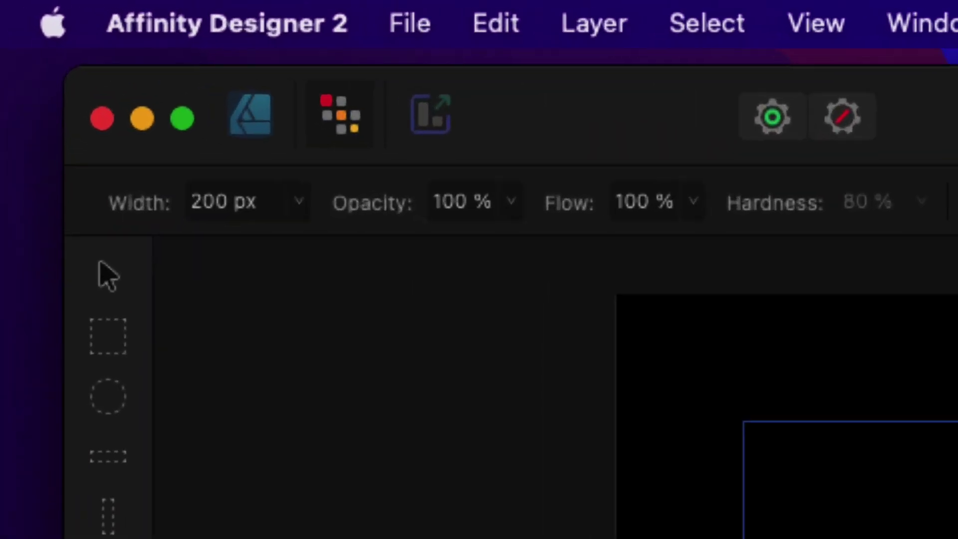
left_click(345, 247)
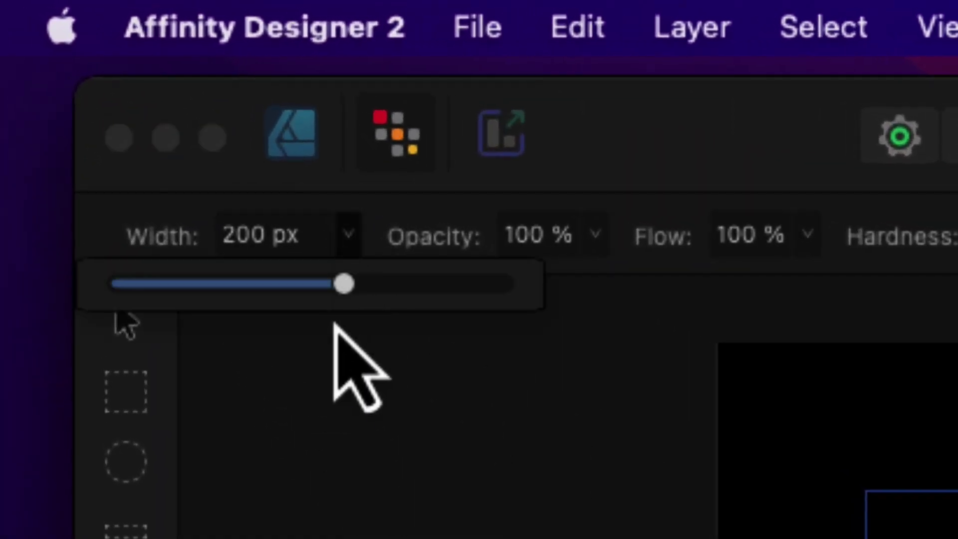
left_click_drag(344, 302, 419, 312)
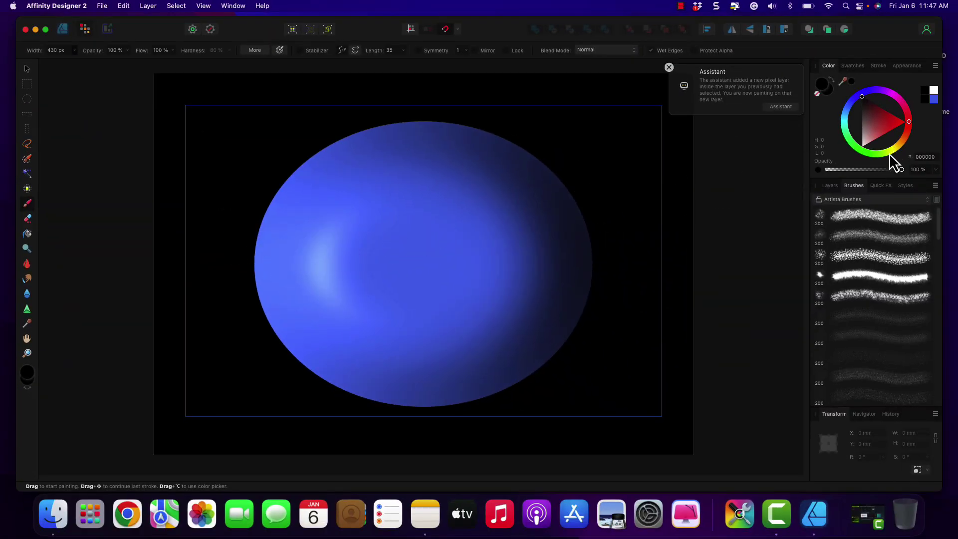
- Set the brush colour to dark brown, hex 70420E
left_click(905, 140)
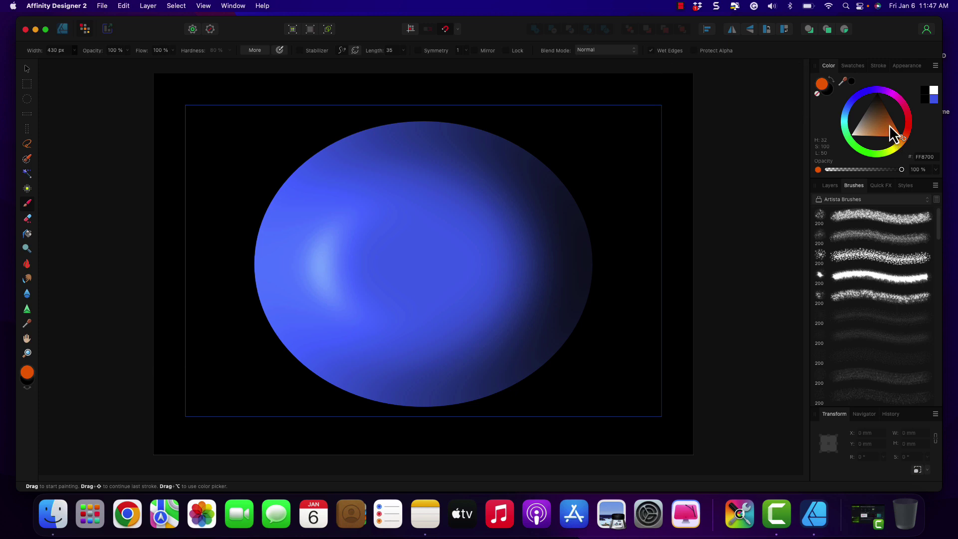
left_click(886, 120)
left_click_drag(885, 121, 884, 113)
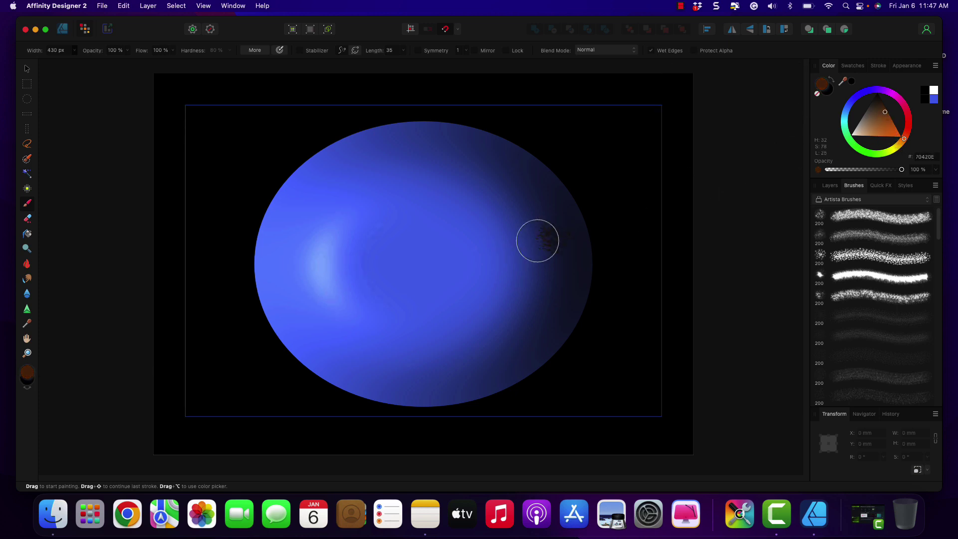
- Paint separate curved brown texture strokes across the upper, left, central and right areas of the blue sphere
mouse_move(329, 241)
left_mouse_down()
mouse_move(317, 274)
mouse_move(334, 294)
mouse_move(359, 225)
mouse_move(393, 186)
mouse_move(444, 197)
mouse_move(484, 238)
left_mouse_up()
mouse_move(407, 233)
left_mouse_down()
mouse_move(410, 304)
mouse_move(441, 342)
mouse_move(475, 350)
left_mouse_up()
left_click(516, 233)
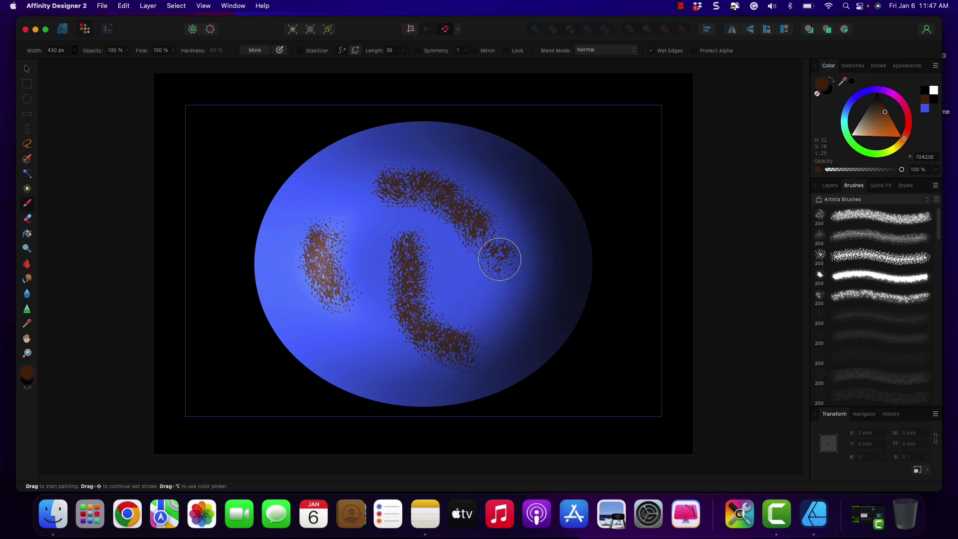
mouse_move(498, 256)
left_mouse_down()
mouse_move(515, 257)
mouse_move(528, 323)
left_mouse_up()
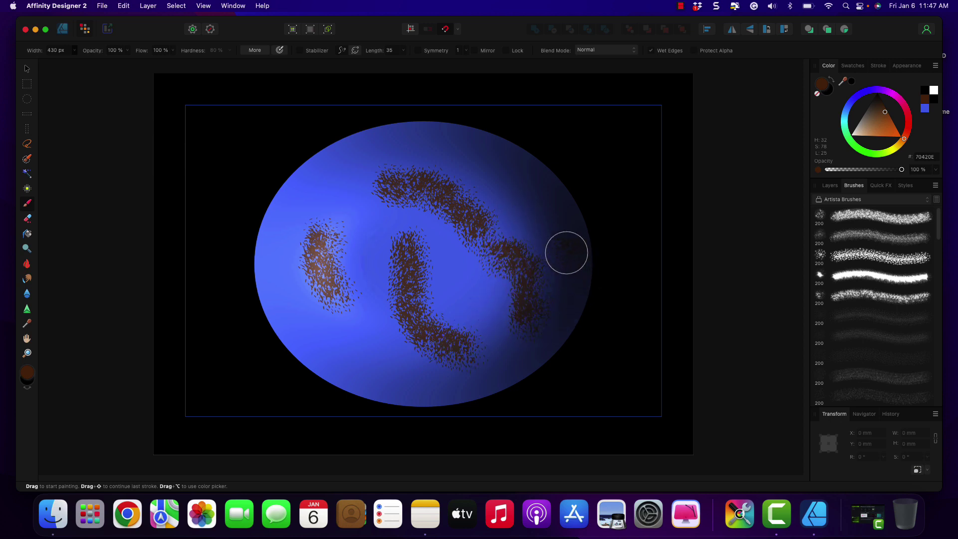
left_click(506, 251)
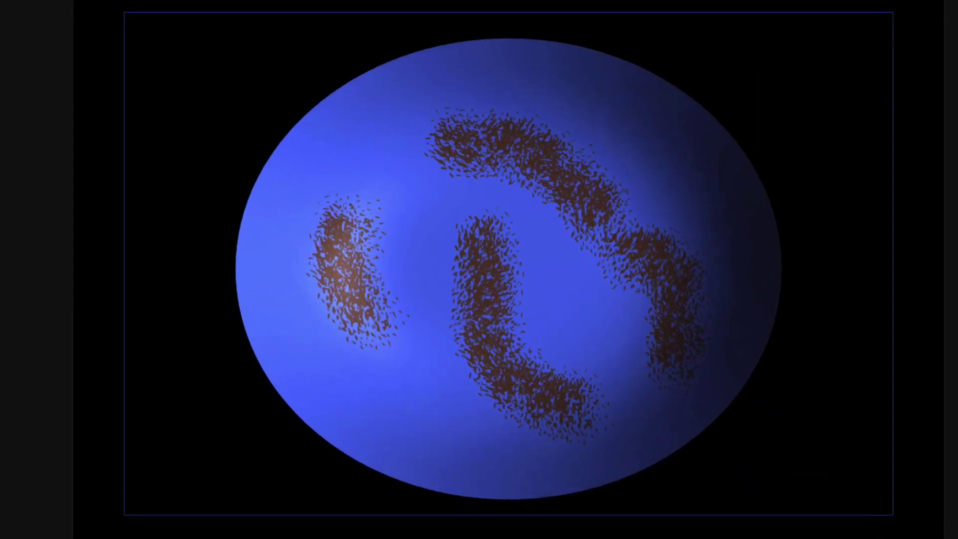
- Apply a 3D effect with a 100 px radius to the painted Pixel layer and close its layer effects
key("ctrl+t")
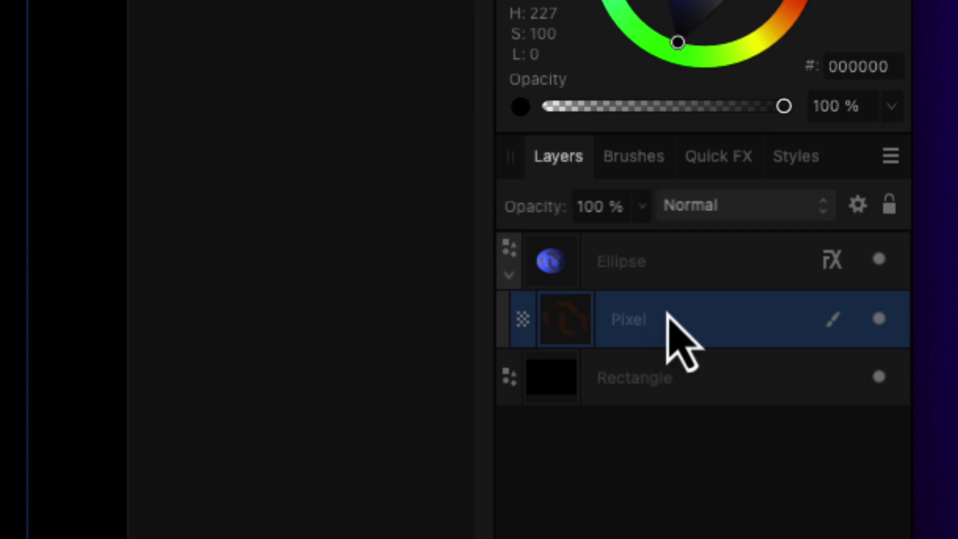
left_click(713, 159)
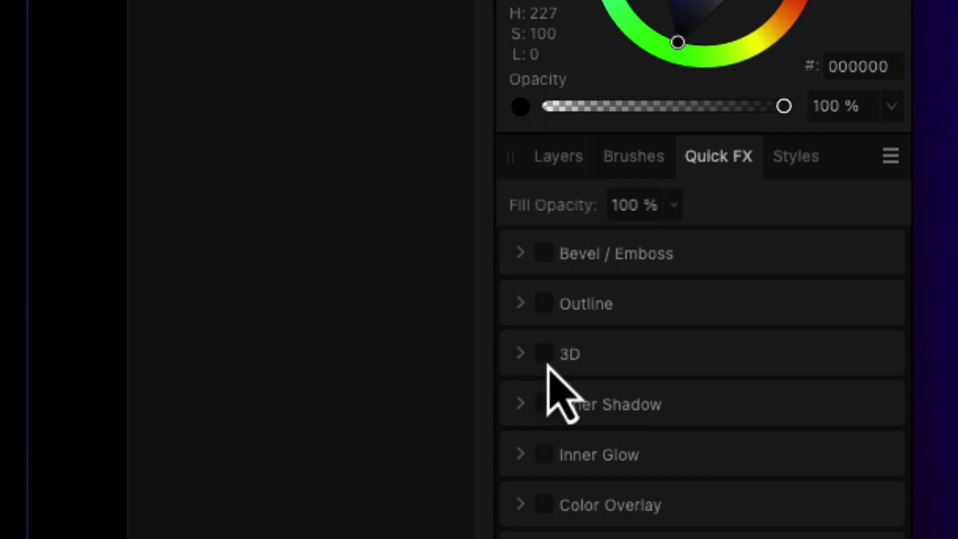
left_click(520, 366)
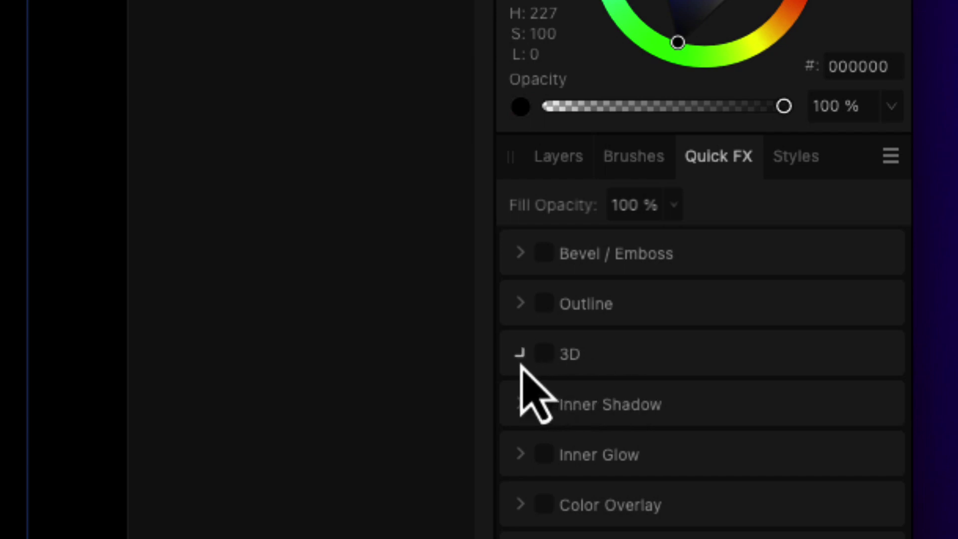
left_click(545, 357)
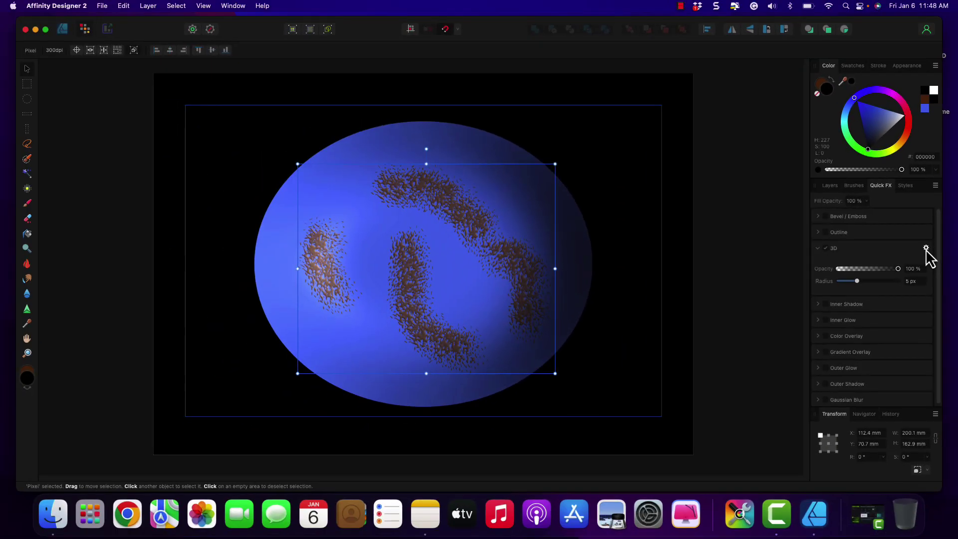
left_click(866, 344)
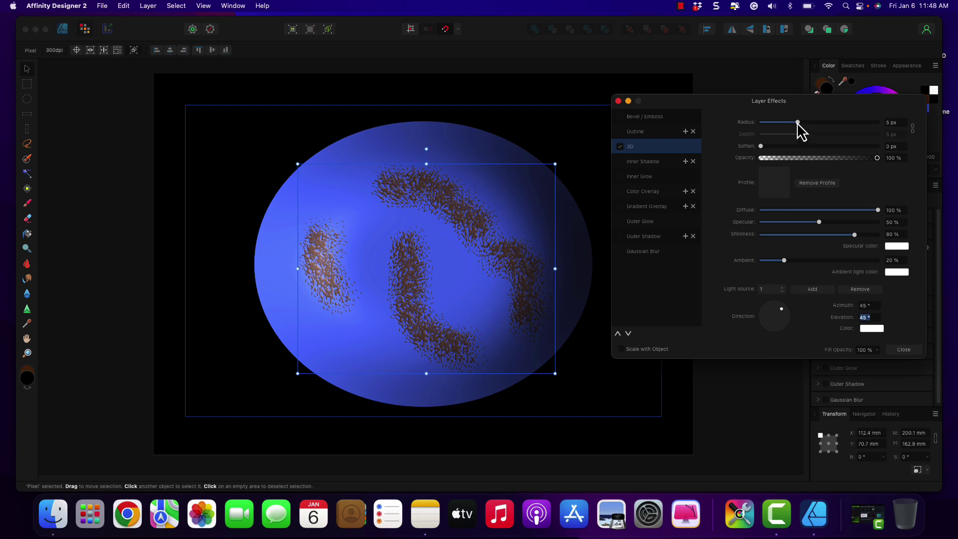
left_click_drag(797, 122, 880, 121)
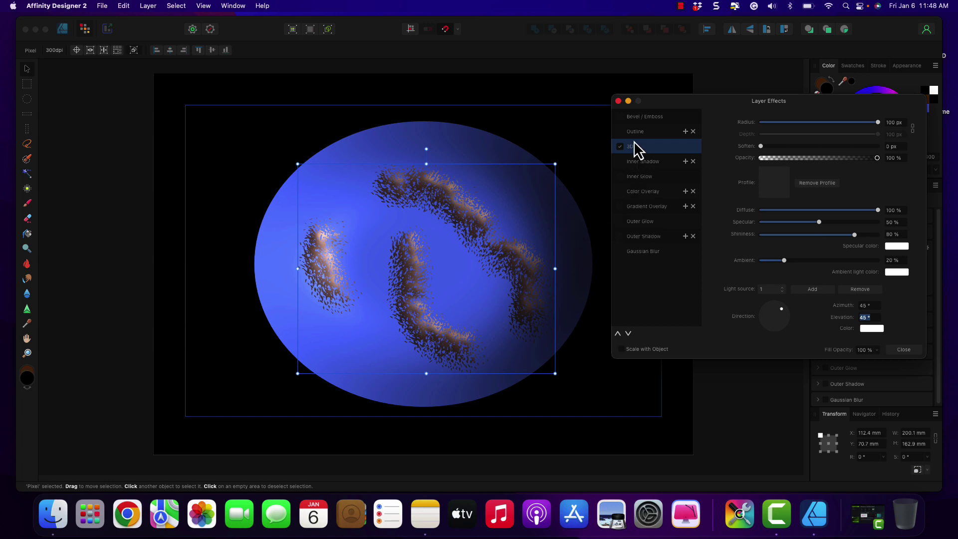
left_click(618, 101)
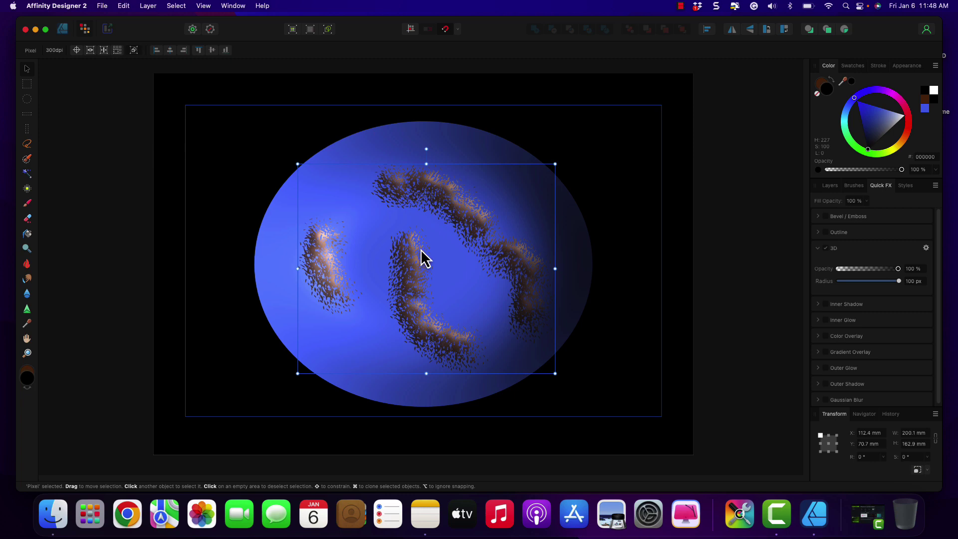
- Paint more brown texture strokes with the Paint Brush tool until the Pixel layer covers most of the sphere
scroll(425, 258, "up", 5)
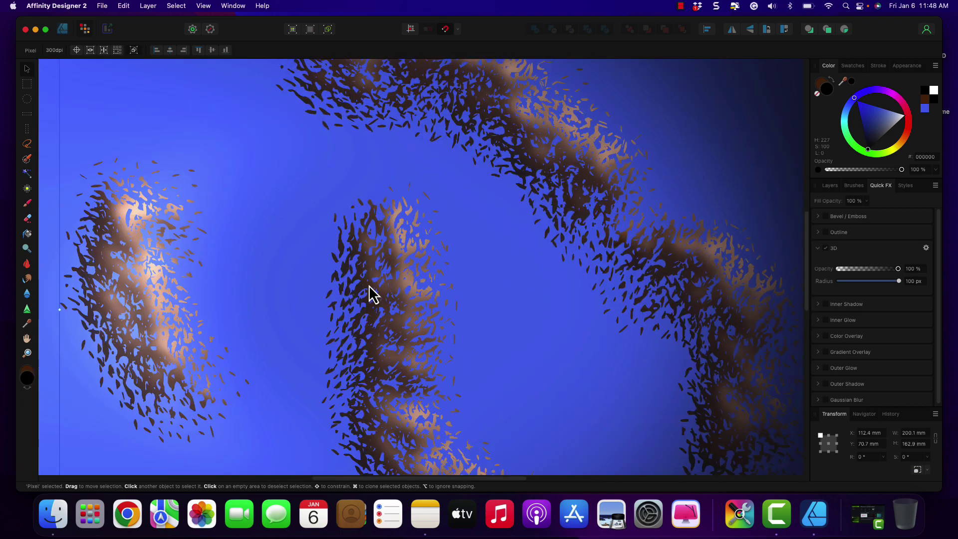
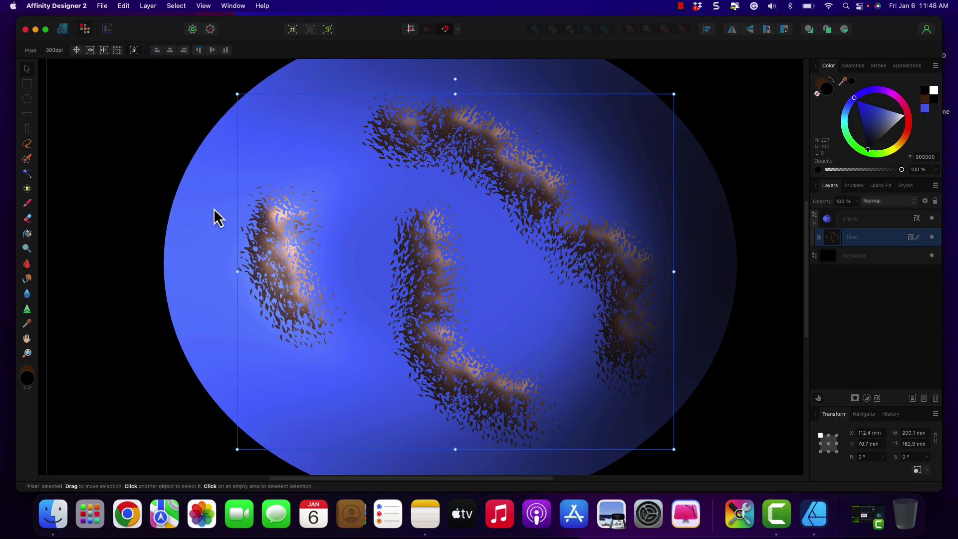
left_click(28, 203)
mouse_move(336, 178)
left_mouse_down()
mouse_move(293, 128)
mouse_move(309, 141)
mouse_move(343, 212)
mouse_move(354, 406)
mouse_move(373, 424)
mouse_move(448, 432)
mouse_move(528, 406)
mouse_move(547, 373)
mouse_move(515, 299)
mouse_move(474, 270)
mouse_move(504, 140)
mouse_move(563, 128)
mouse_move(663, 256)
mouse_move(702, 248)
mouse_move(651, 125)
mouse_move(598, 94)
mouse_move(445, 76)
mouse_move(309, 90)
mouse_move(264, 119)
mouse_move(218, 180)
mouse_move(231, 244)
mouse_move(308, 270)
mouse_move(309, 314)
mouse_move(256, 363)
mouse_move(228, 317)
mouse_move(324, 315)
mouse_move(440, 184)
mouse_move(494, 230)
mouse_move(577, 335)
mouse_move(593, 385)
mouse_move(690, 328)
mouse_move(648, 362)
mouse_move(398, 397)
mouse_move(247, 390)
mouse_move(269, 400)
mouse_move(340, 376)
mouse_move(409, 321)
left_mouse_up()
scroll(410, 321, "up", 2)
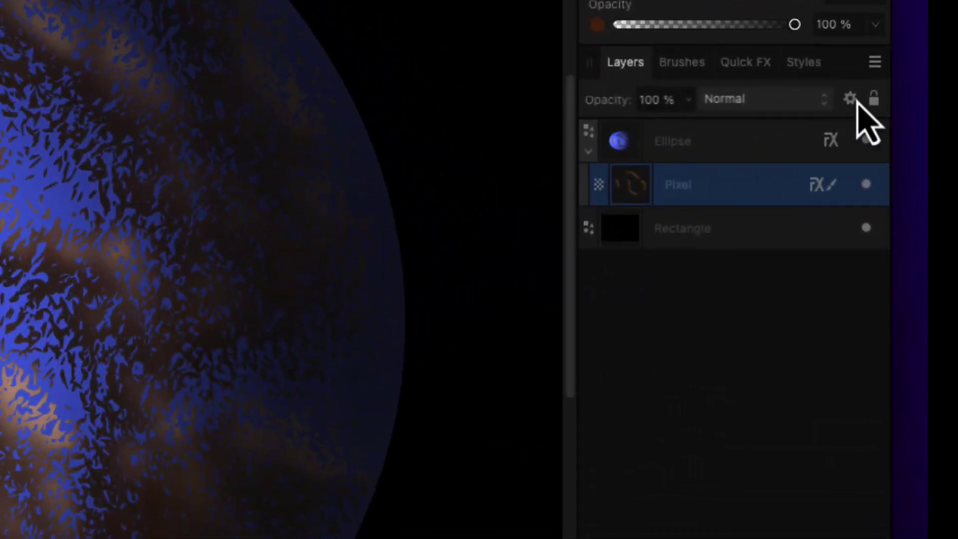
- Replace the Pixel layer's 3D effect with a Pillow-type Bevel / Emboss effect
left_click(749, 72)
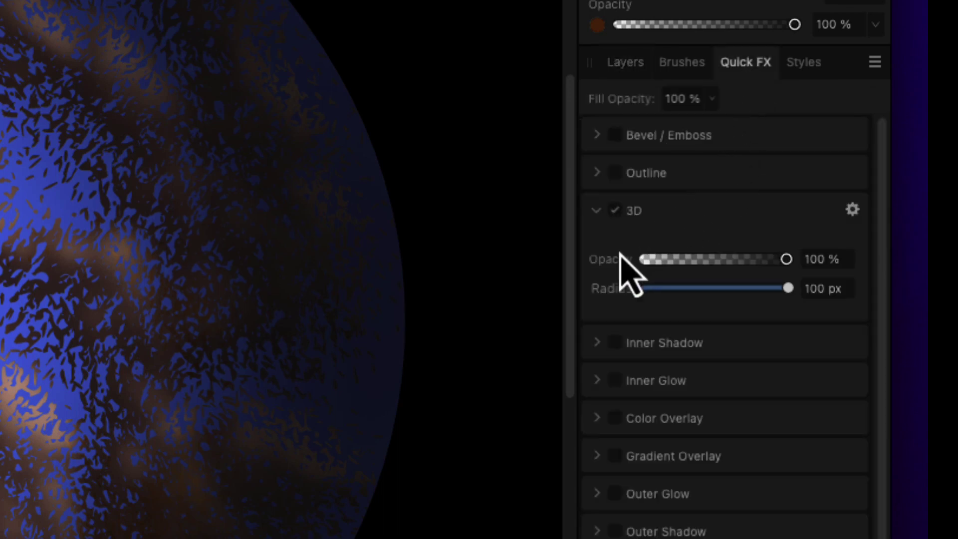
left_click(619, 214)
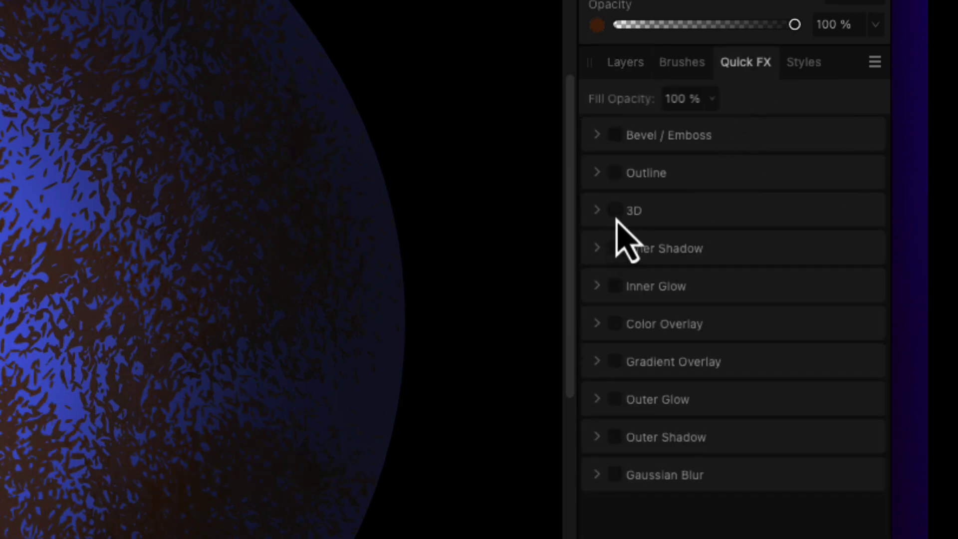
left_click(618, 140)
left_click(851, 135)
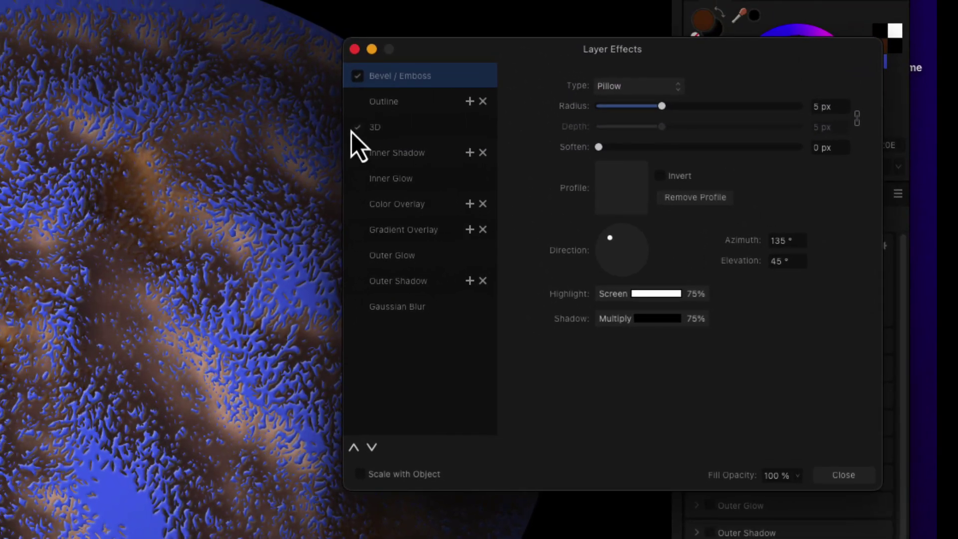
left_click(358, 128)
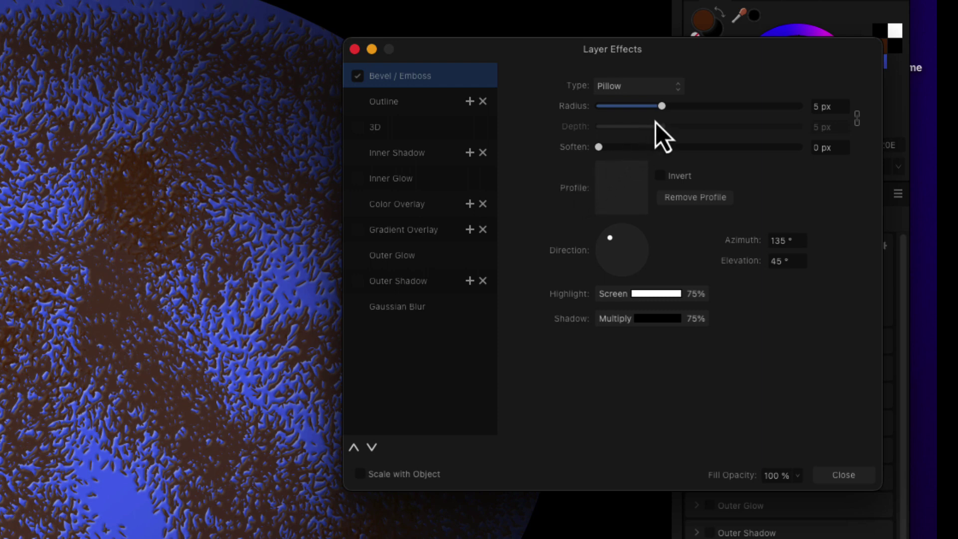
- Raise the Bevel / Emboss radius to 34.2 px, close the layer effects and inspect the embossed texture up close
left_click_drag(662, 112, 741, 106)
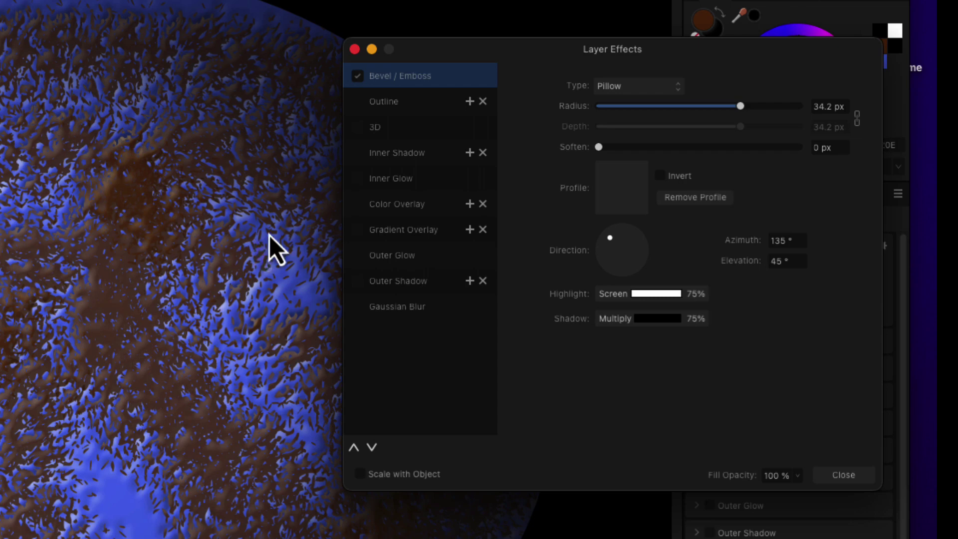
left_click(354, 50)
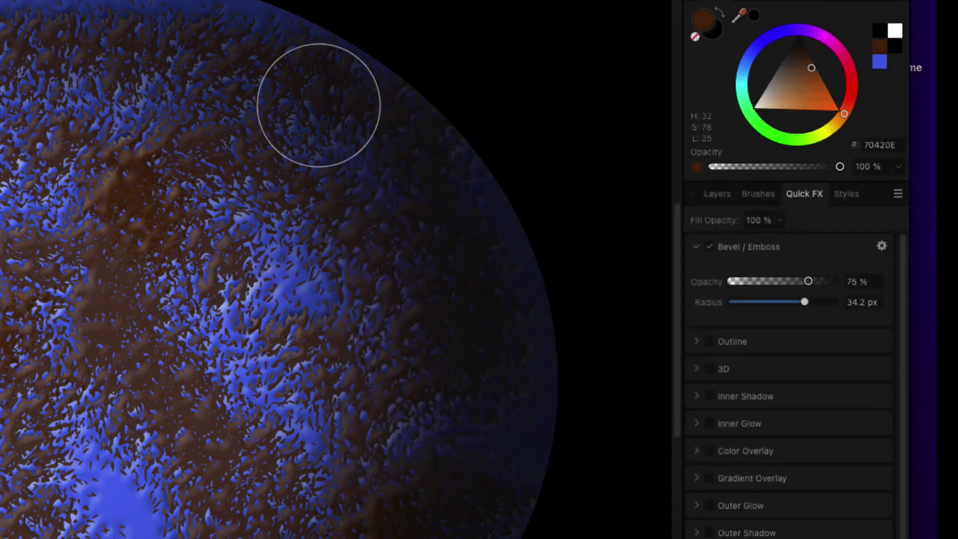
scroll(111, 380, "up", 5)
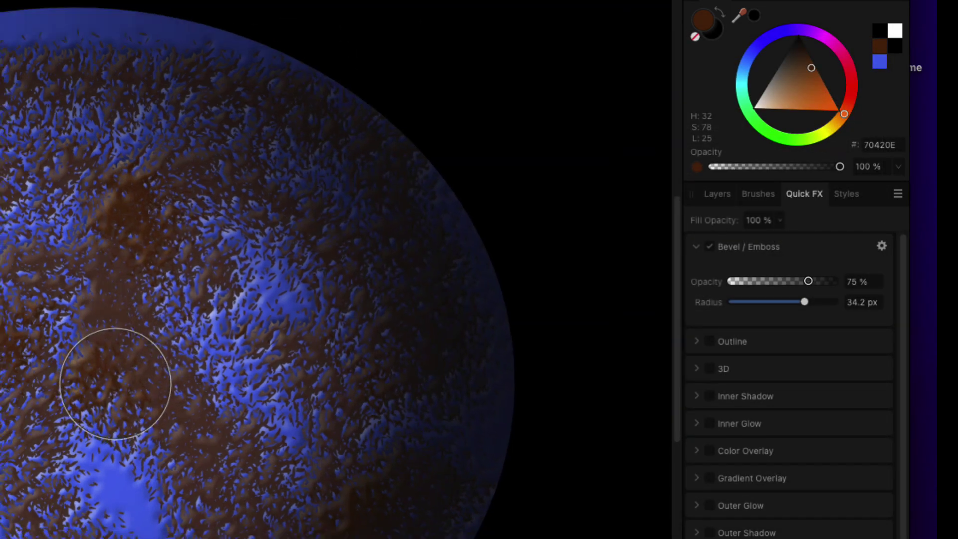
scroll(122, 370, "up", 2)
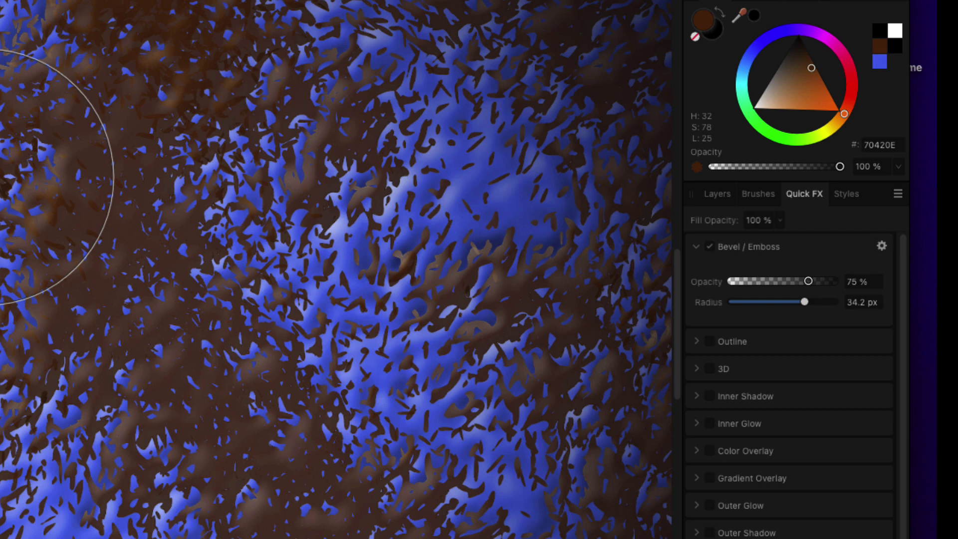
left_click_drag(0, 177, 0, 180)
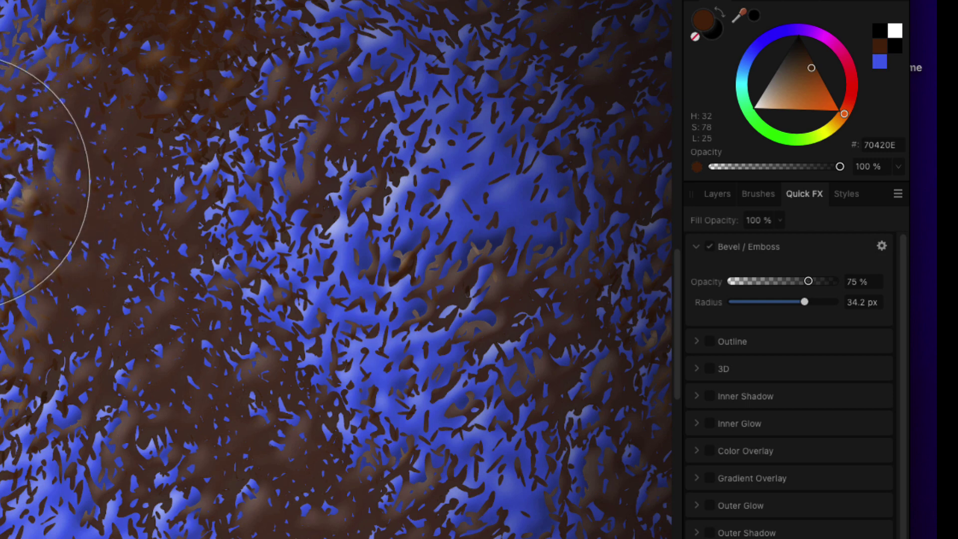
scroll(0, 180, "down", 4)
scroll(0, 189, "down", 3)
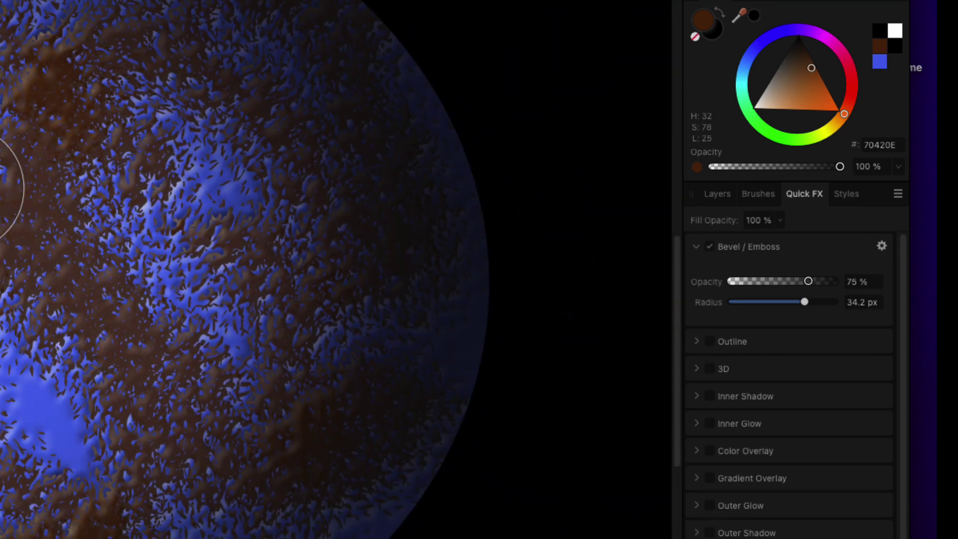
- Reopen the Pixel layer's Bevel / Emboss settings and reduce the radius to 20.5 px
left_click(882, 247)
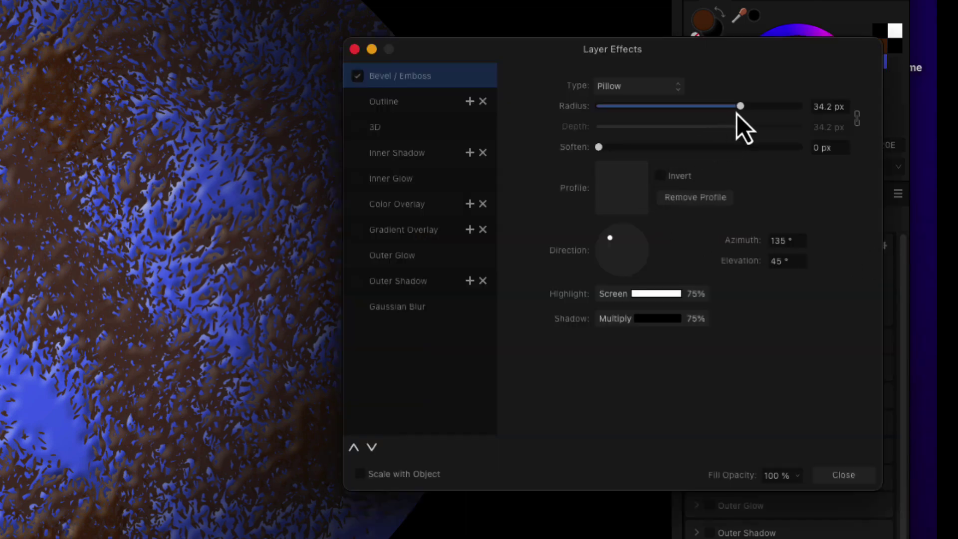
left_click_drag(741, 106, 708, 107)
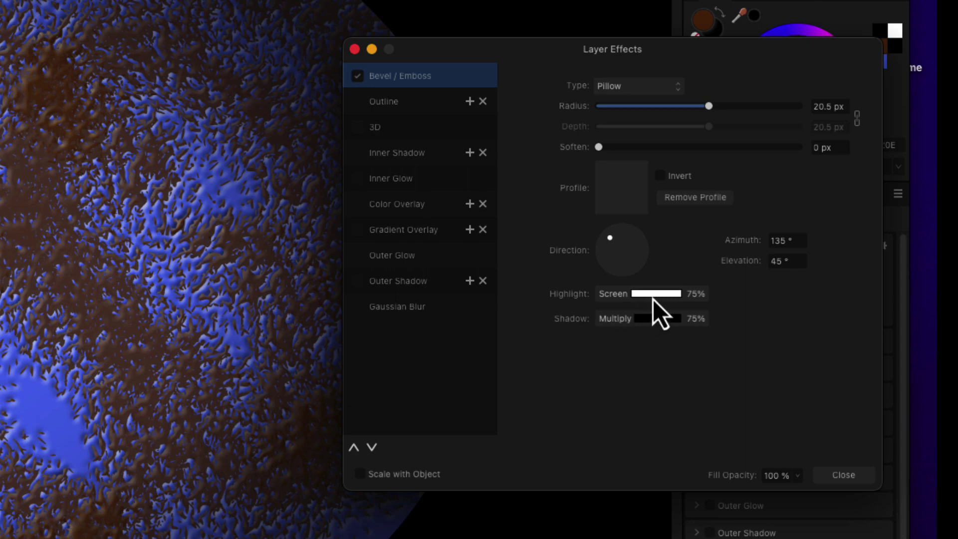
- Review the blend mode options for the bevel's highlight and shadow, keeping Screen and Multiply
left_click(612, 300)
left_click(717, 333)
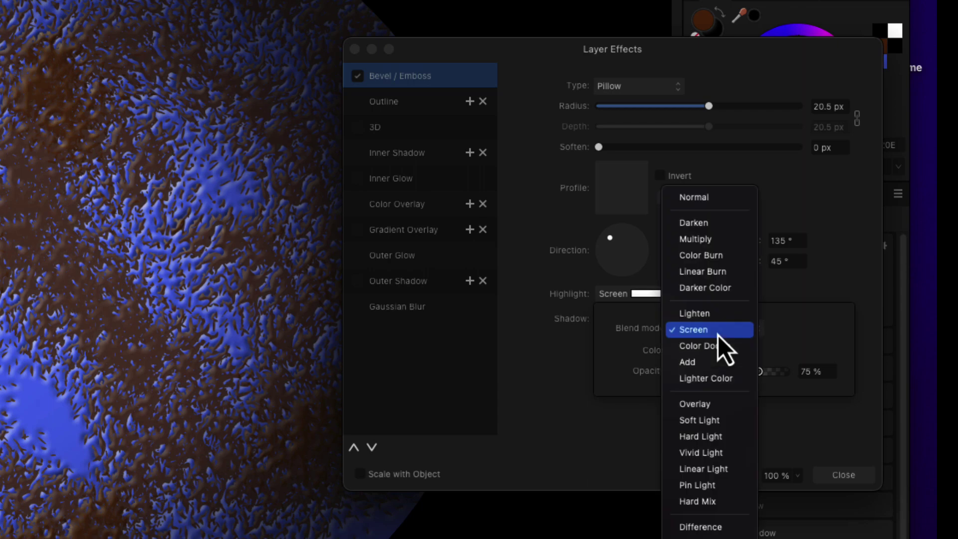
left_click(718, 333)
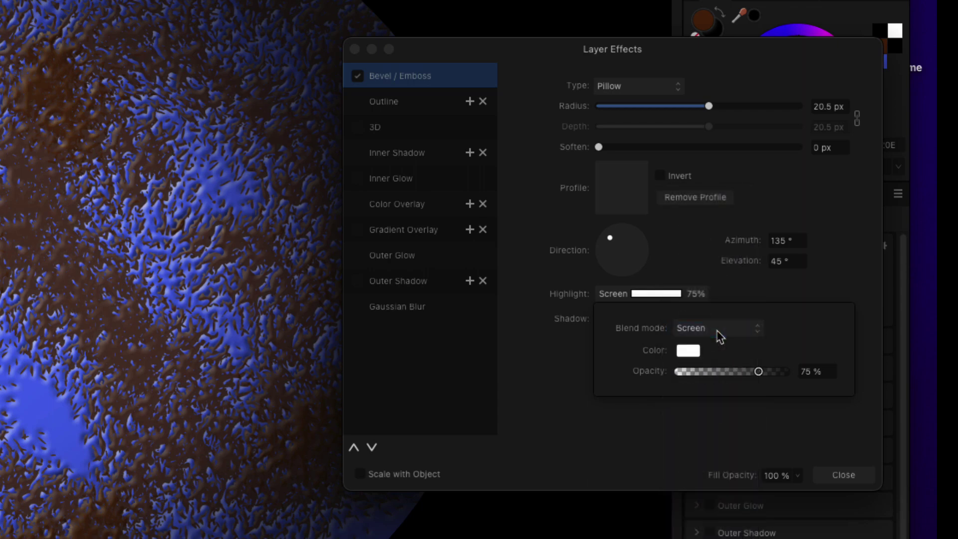
left_click(572, 364)
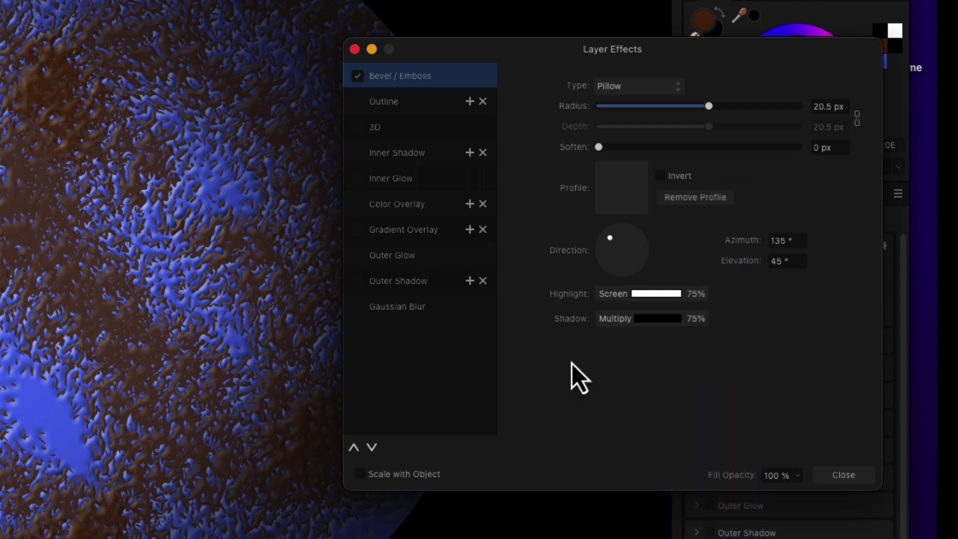
left_click(615, 323)
left_click(708, 361)
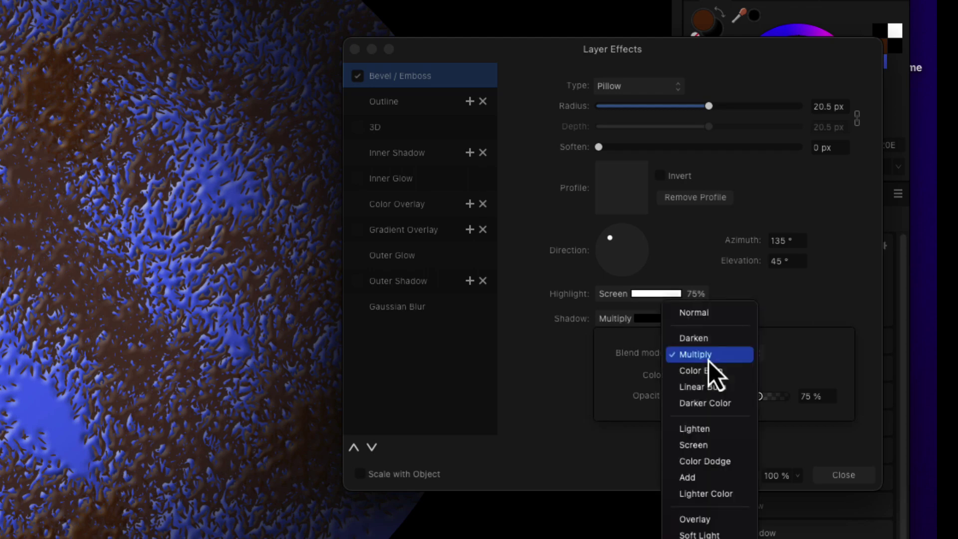
left_click(708, 360)
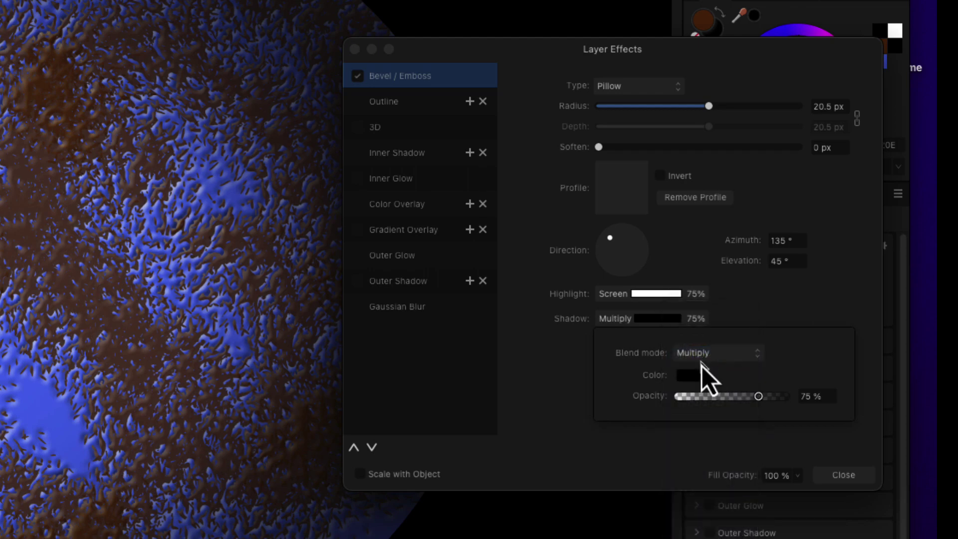
left_click(564, 388)
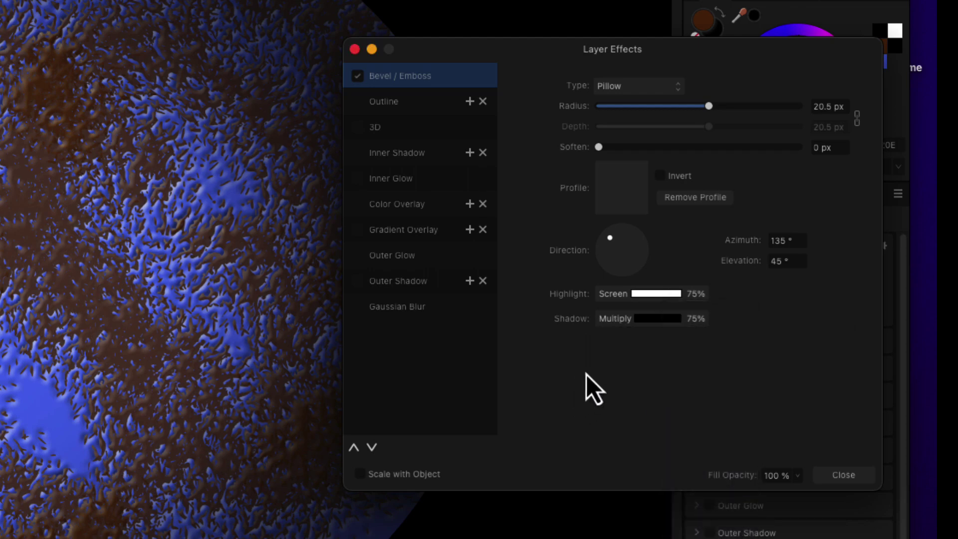
- Set the Bevel / Emboss highlight colour to black and its blend mode to Multiply
left_click(663, 298)
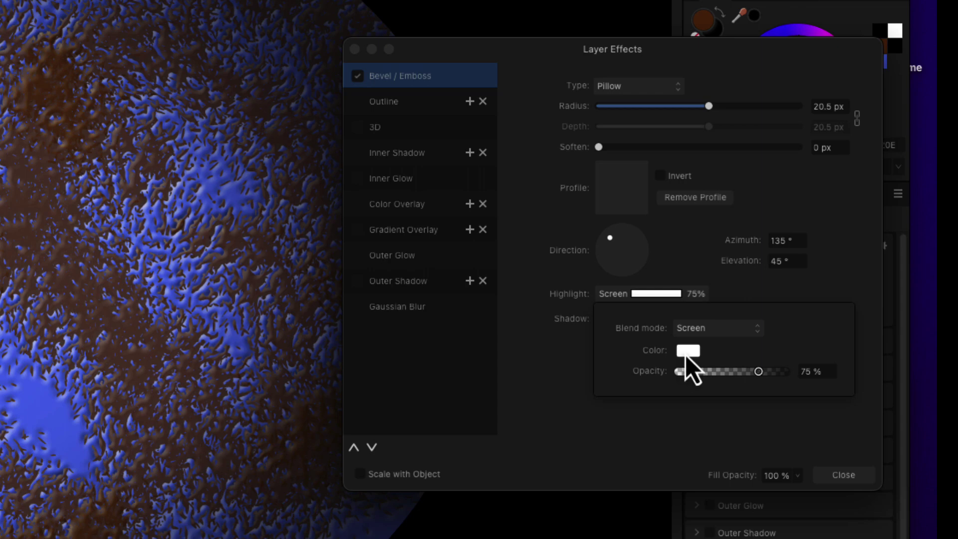
left_click(688, 351)
left_click(733, 437)
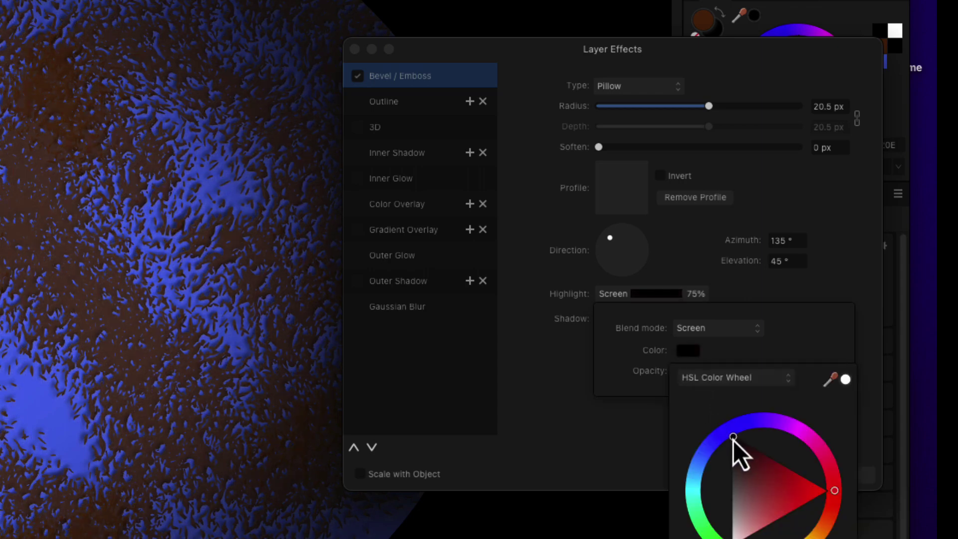
left_click(602, 402)
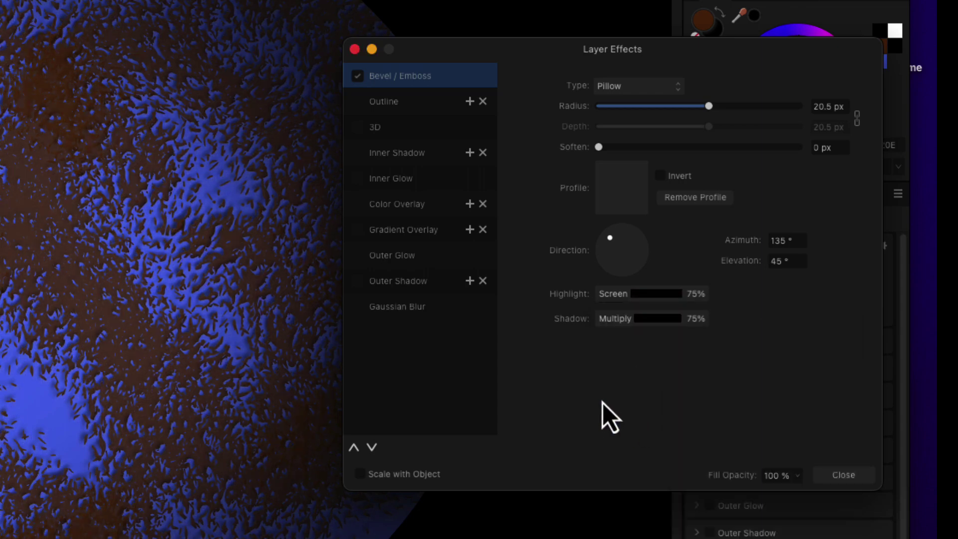
left_click(605, 295)
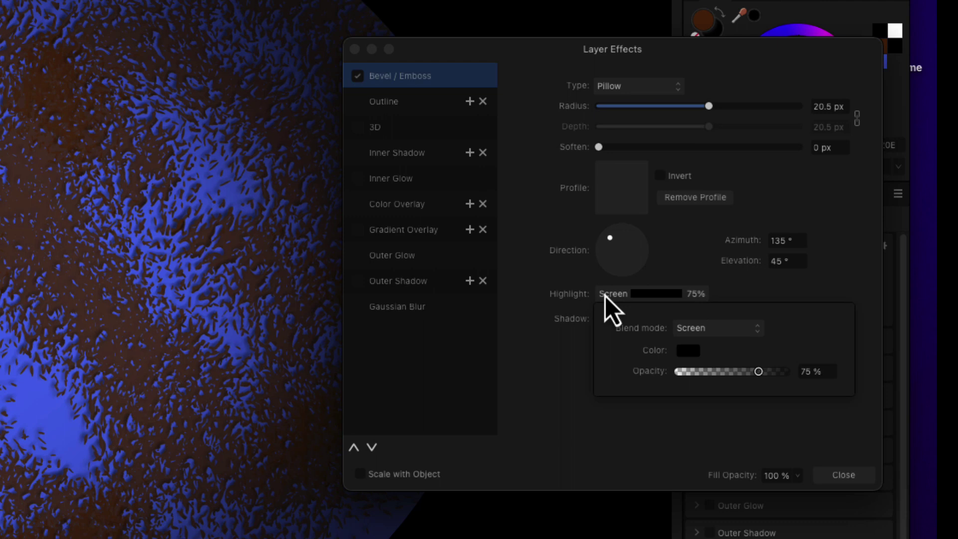
left_click(704, 338)
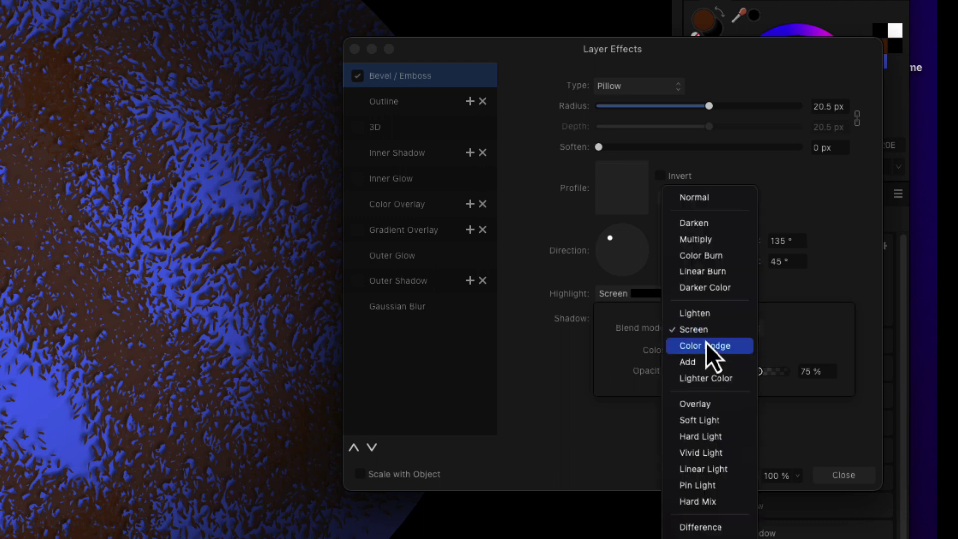
left_click(694, 239)
left_click(553, 421)
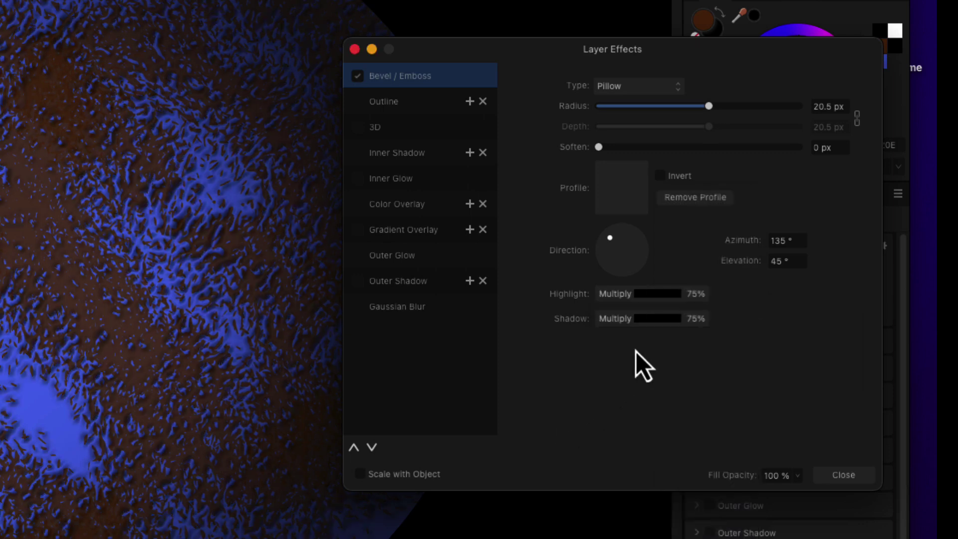
- Set the Bevel / Emboss shadow colour to white and its blend mode to Screen
left_click(654, 319)
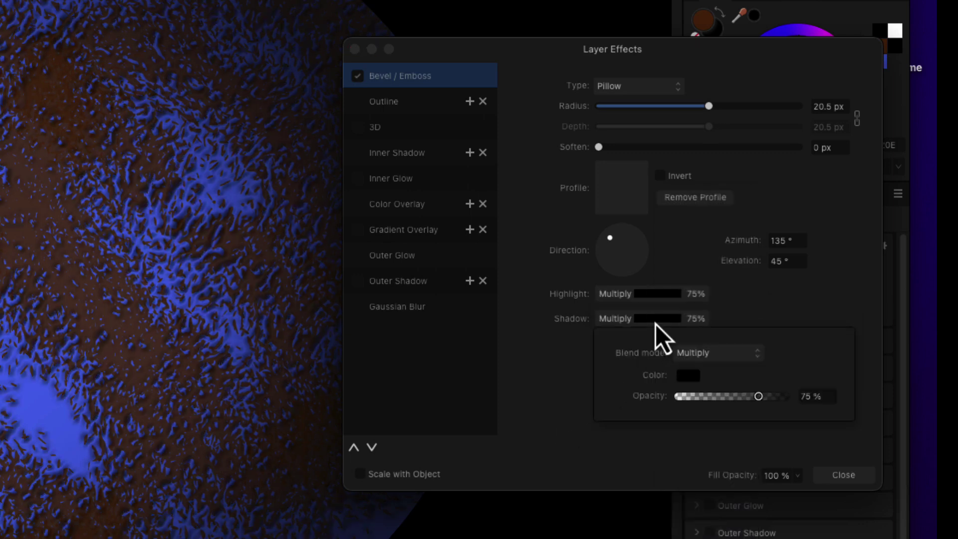
left_click(688, 379)
left_click(735, 466)
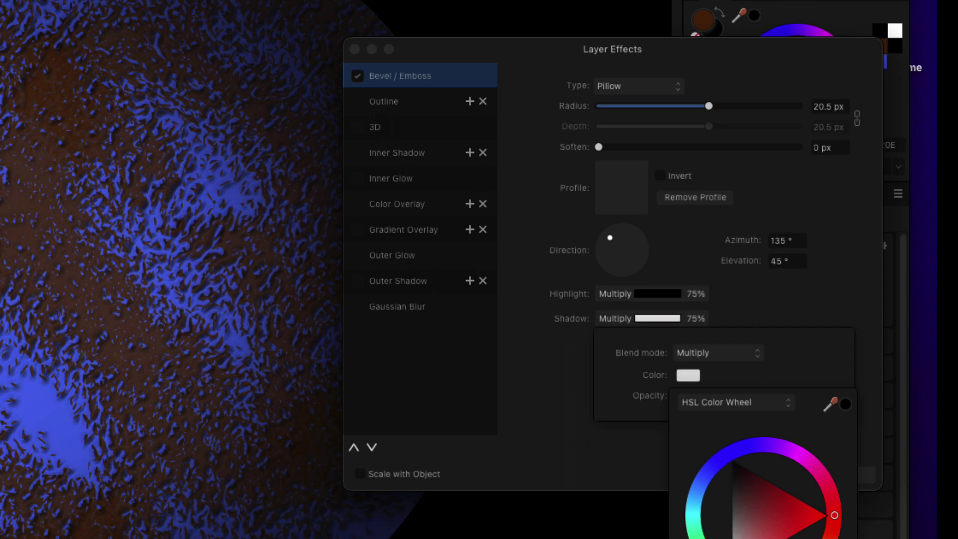
left_click(603, 459)
left_click(619, 326)
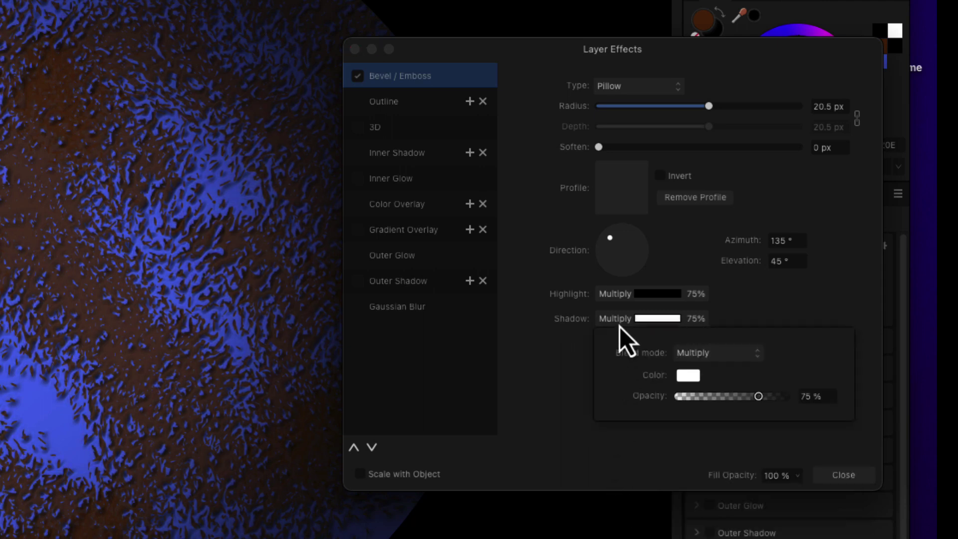
left_click(705, 358)
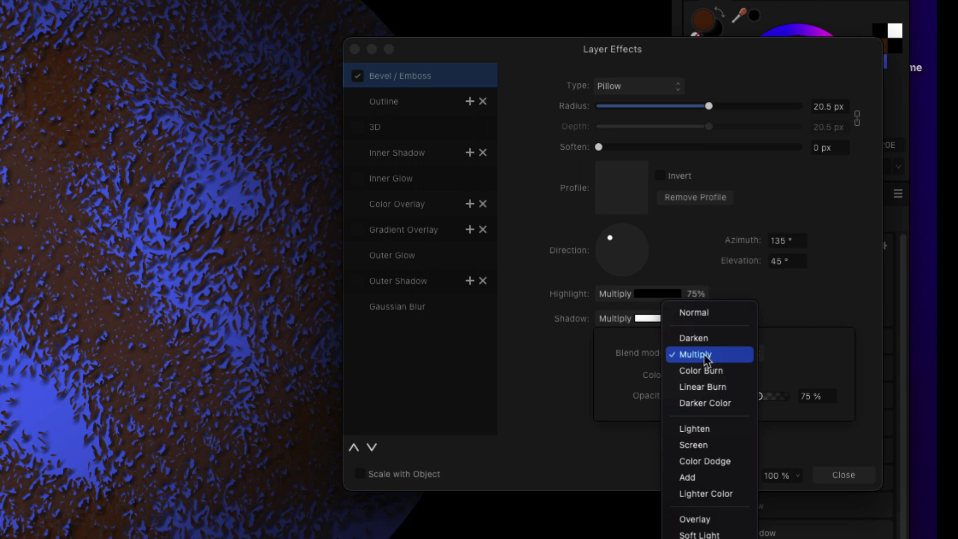
left_click(716, 445)
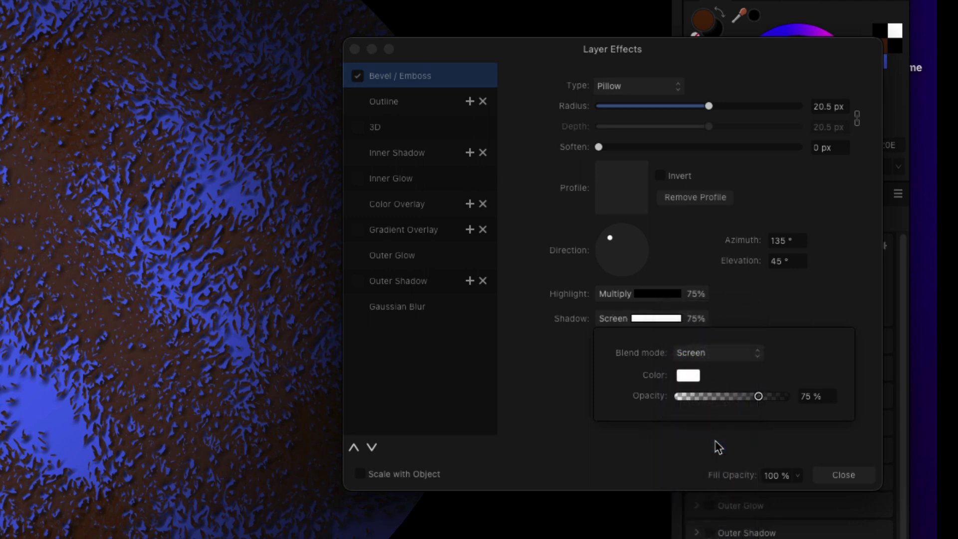
left_click(558, 402)
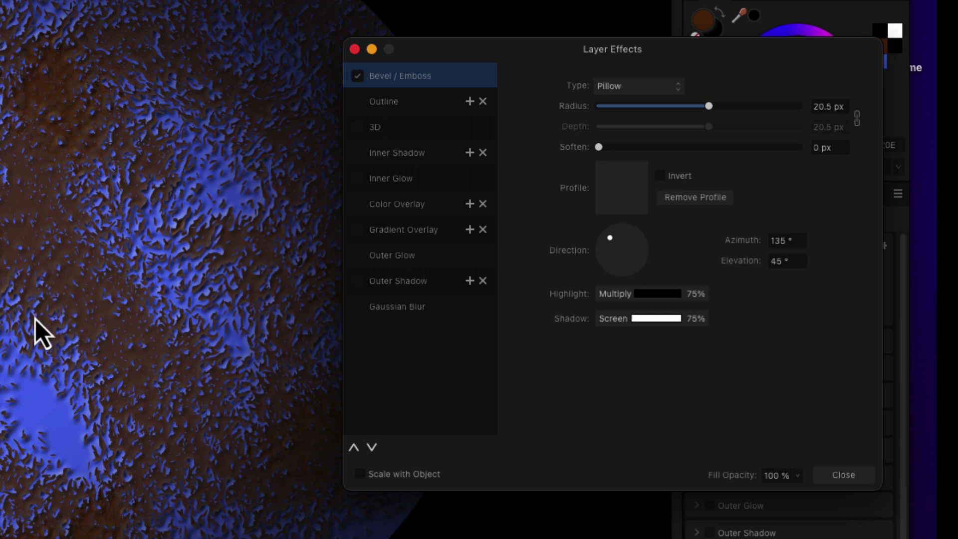
- Inspect the embossed texture of the landmasses up close and across the planet
scroll(33, 318, "up", 5)
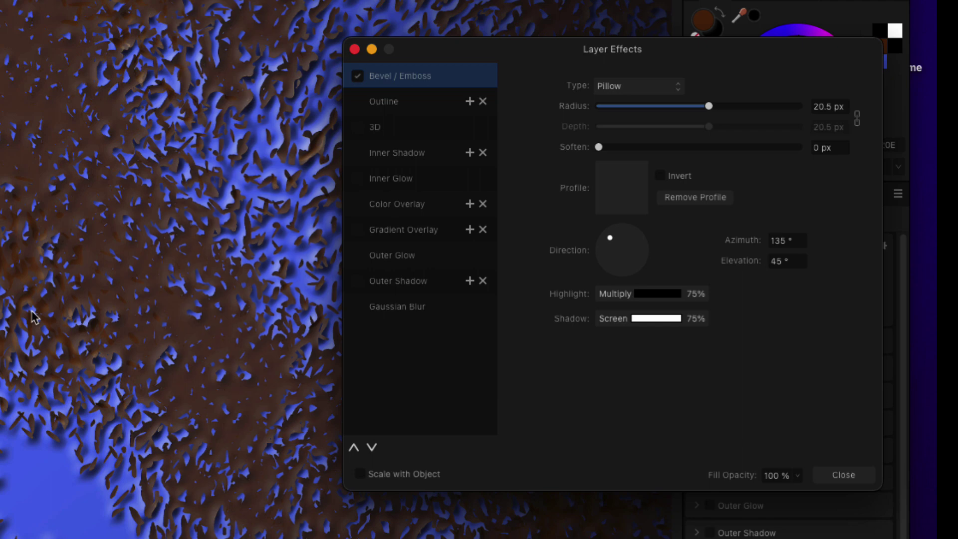
scroll(33, 317, "up", 3)
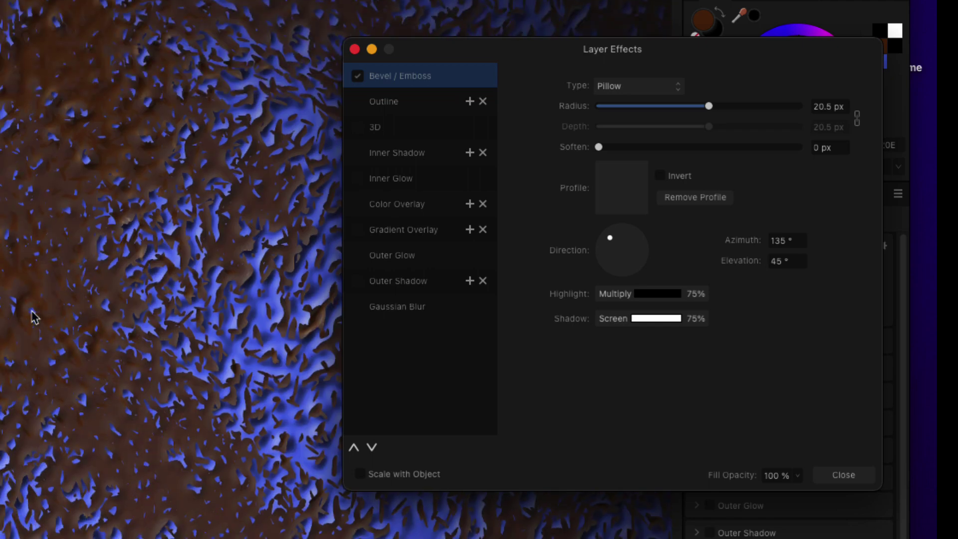
scroll(33, 317, "down", 3)
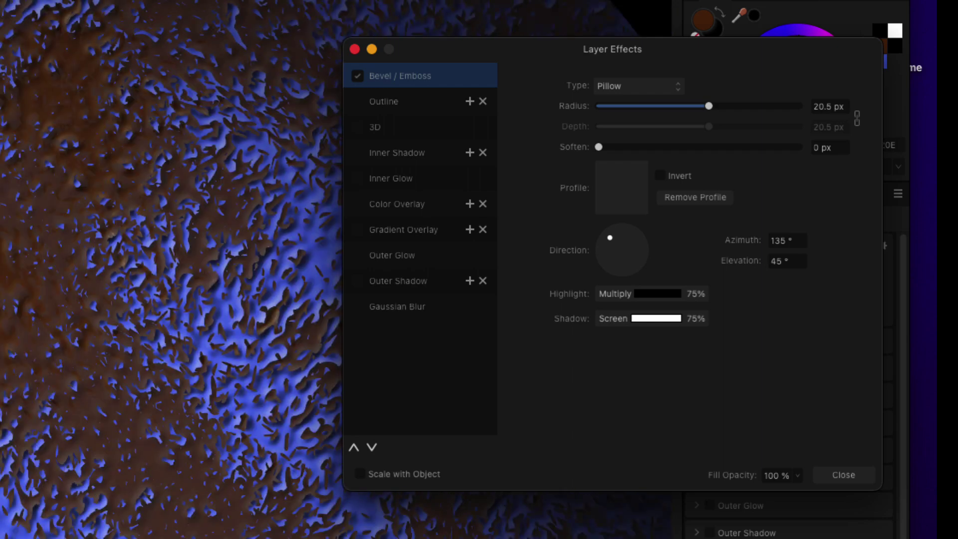
scroll(33, 317, "up", 3)
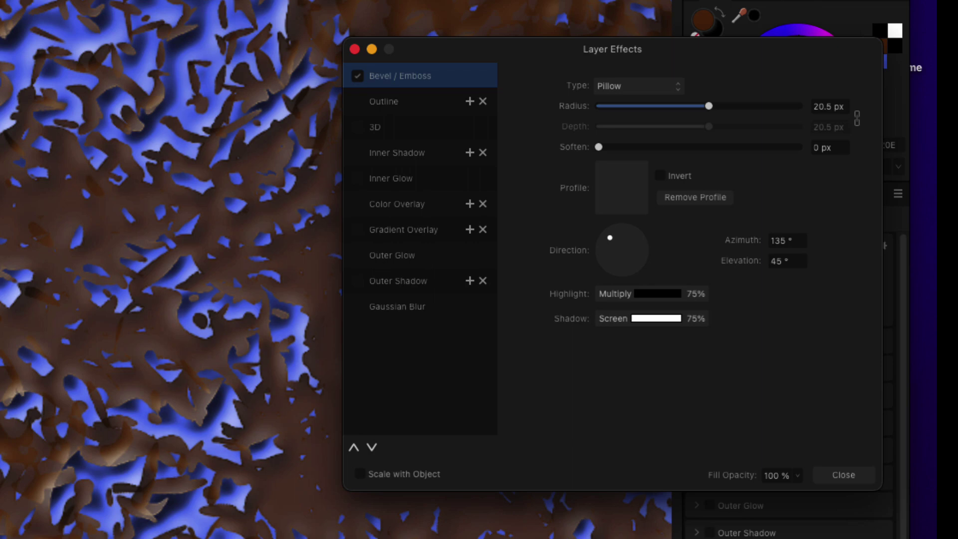
scroll(33, 317, "down", 5)
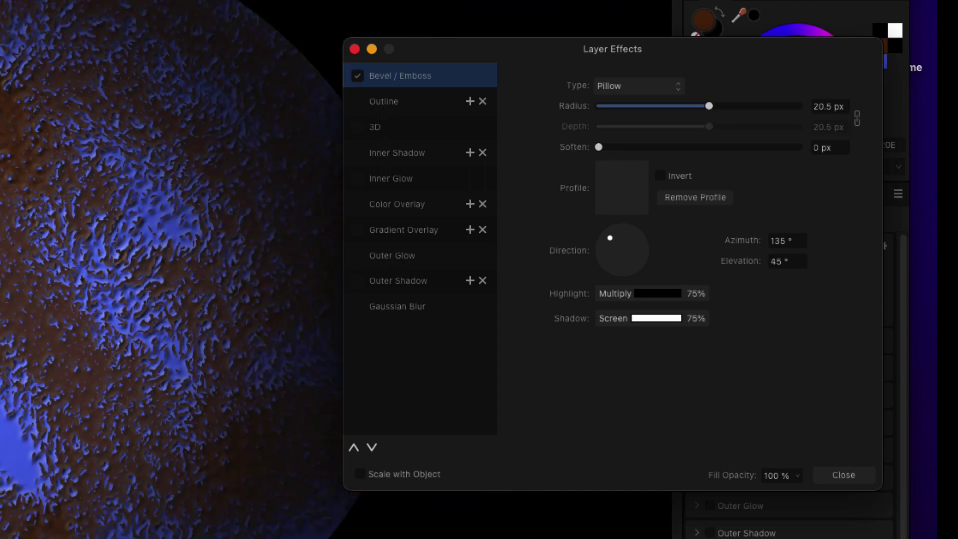
scroll(32, 317, "down", 2)
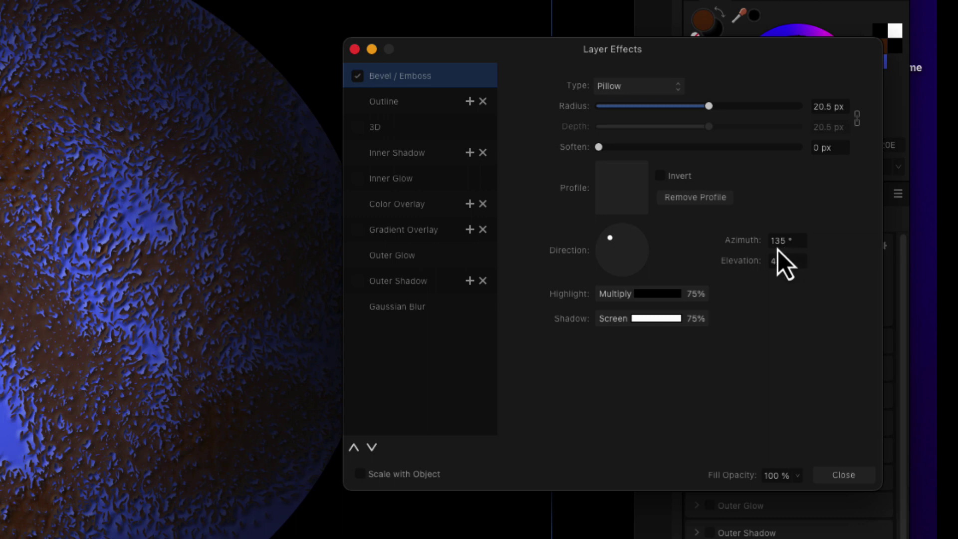
- Copy 177.8 from the angle note in Notes and set it as the Bevel / Emboss azimuth
key("super+Tab")
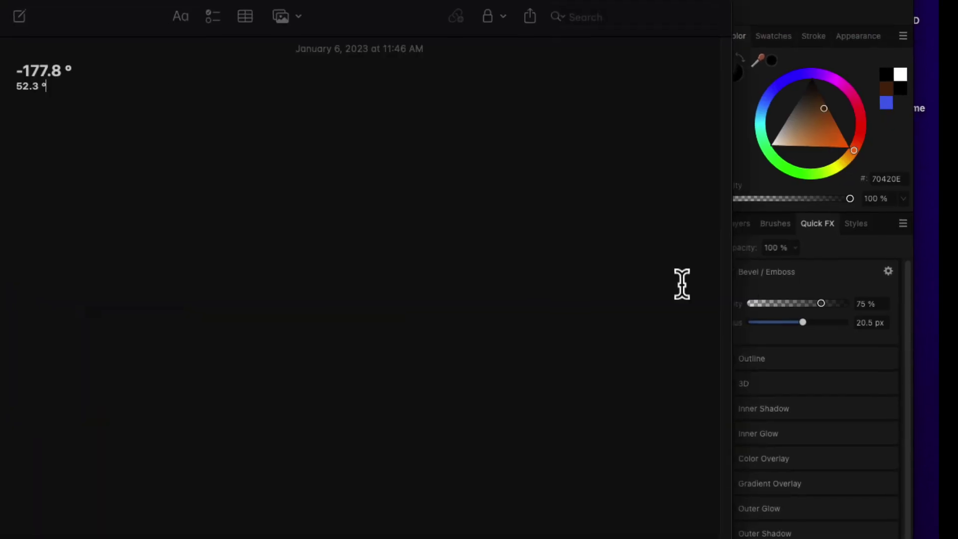
left_click_drag(65, 72, 25, 73)
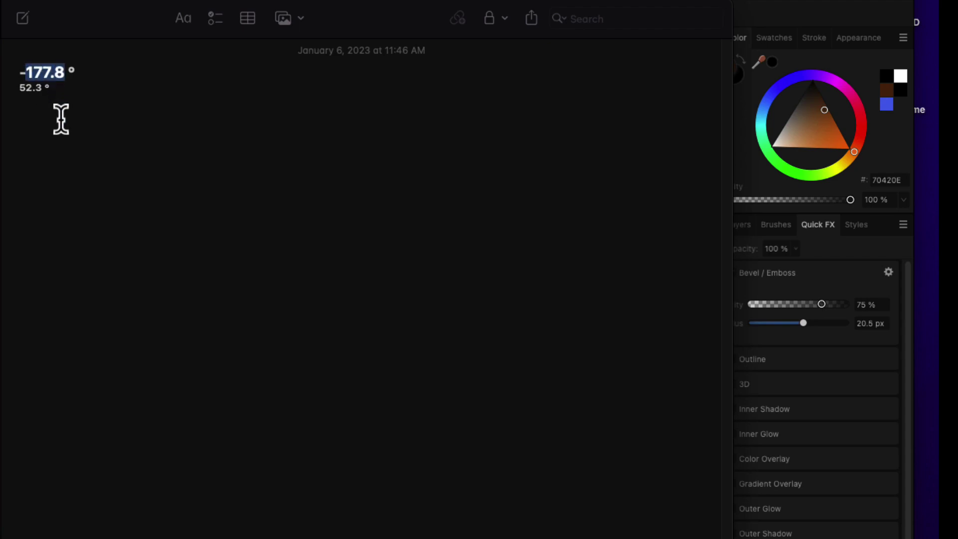
key("super+Tab")
left_click(793, 267)
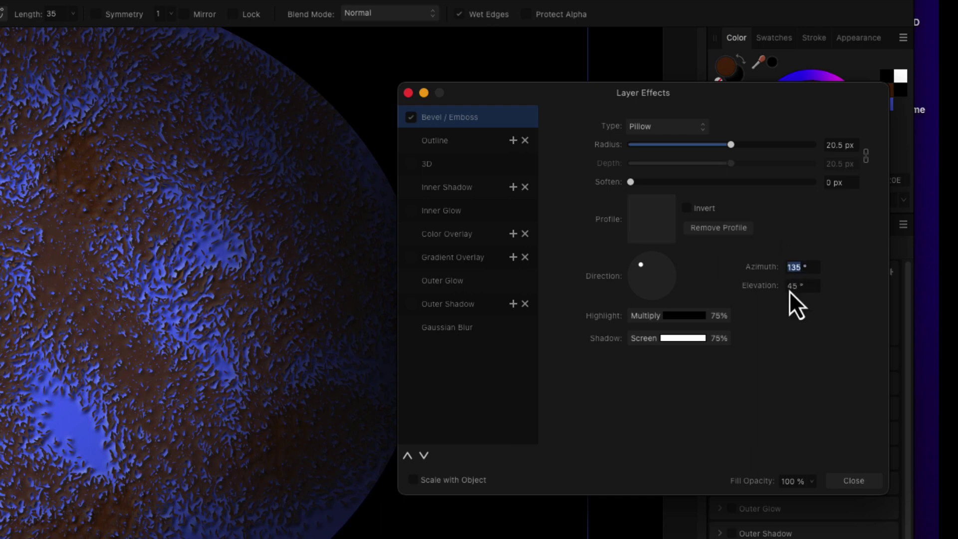
key("Tab")
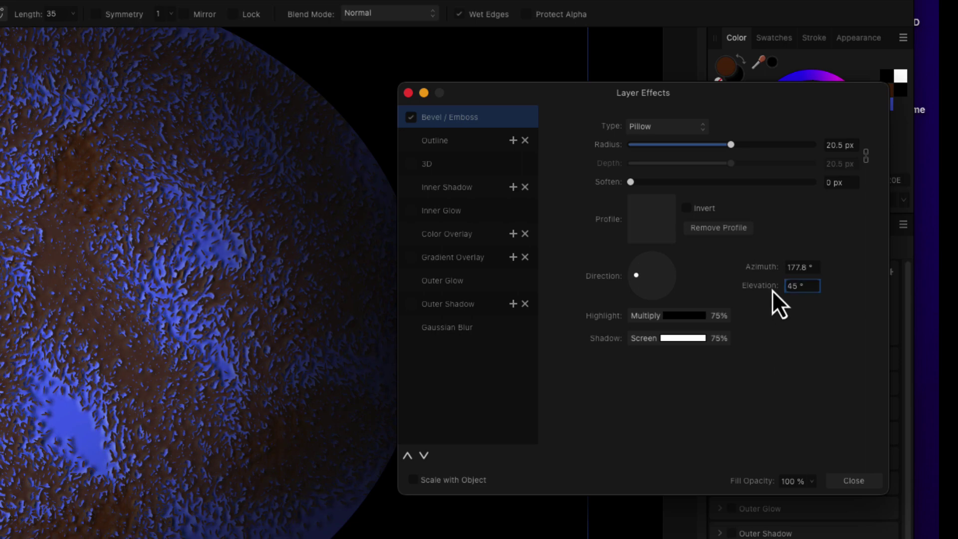
- Copy 52.3 from the note in Notes, set it as the Bevel / Emboss elevation and close the layer effects
key("super+Tab")
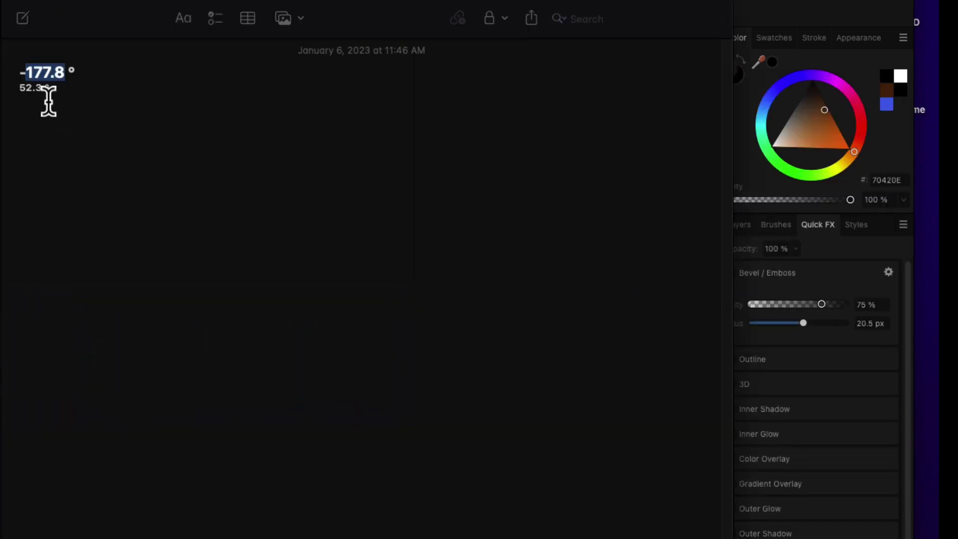
left_click_drag(44, 88, 20, 90)
key("super+c")
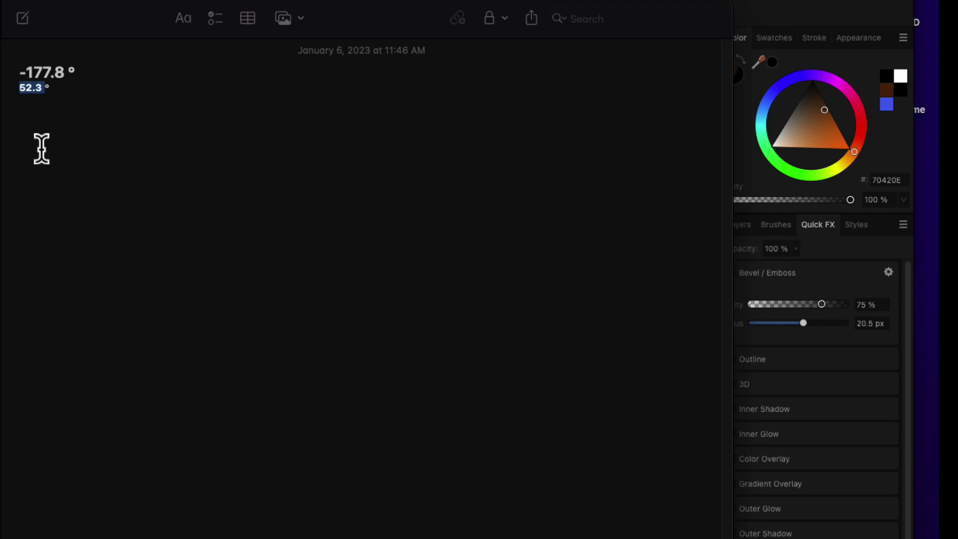
key("super+Tab")
double_click(789, 287)
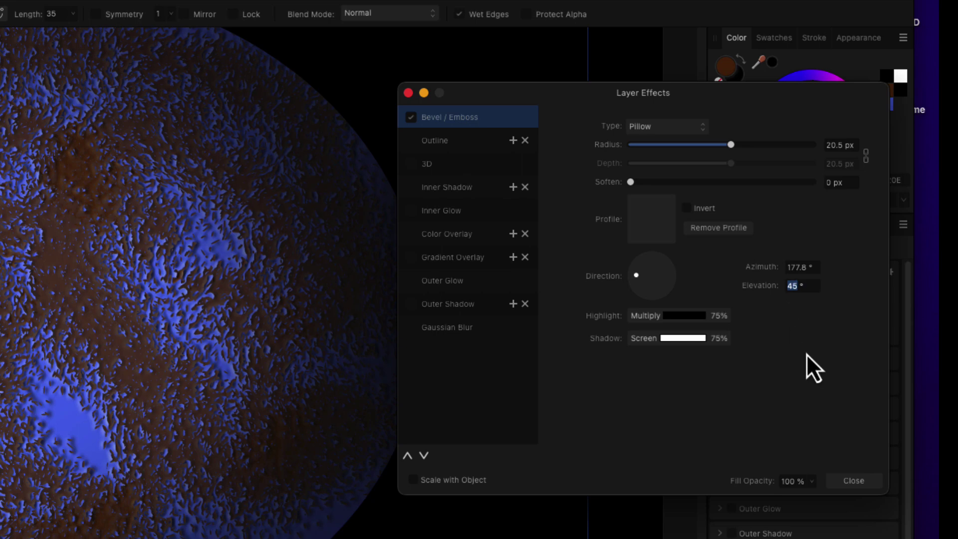
key("super+v")
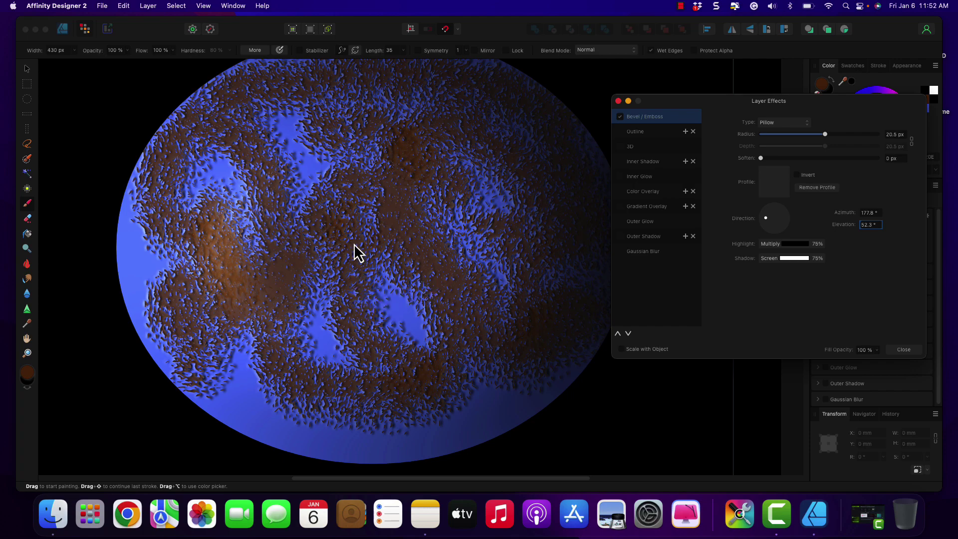
scroll(351, 242, "down", 2)
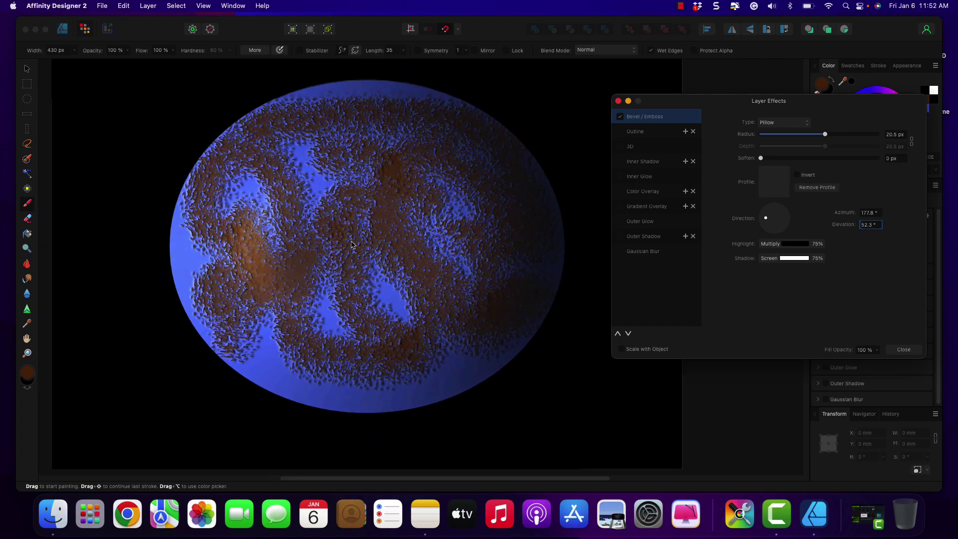
scroll(351, 242, "up", 6)
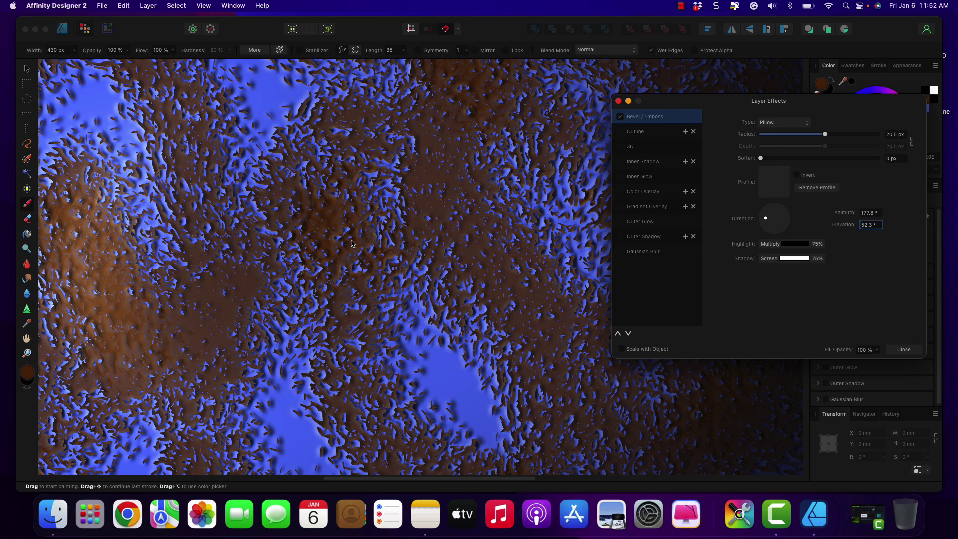
scroll(351, 243, "down", 3)
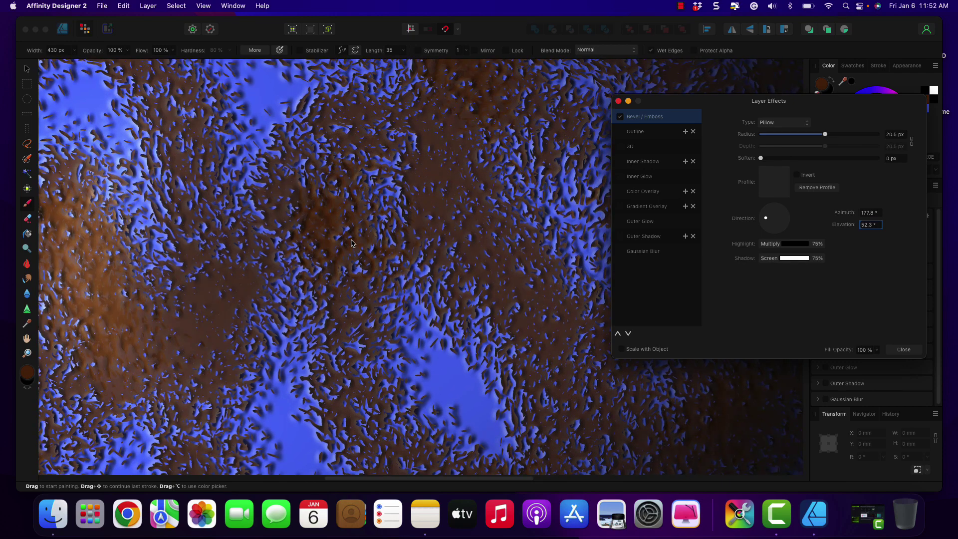
scroll(351, 243, "down", 2)
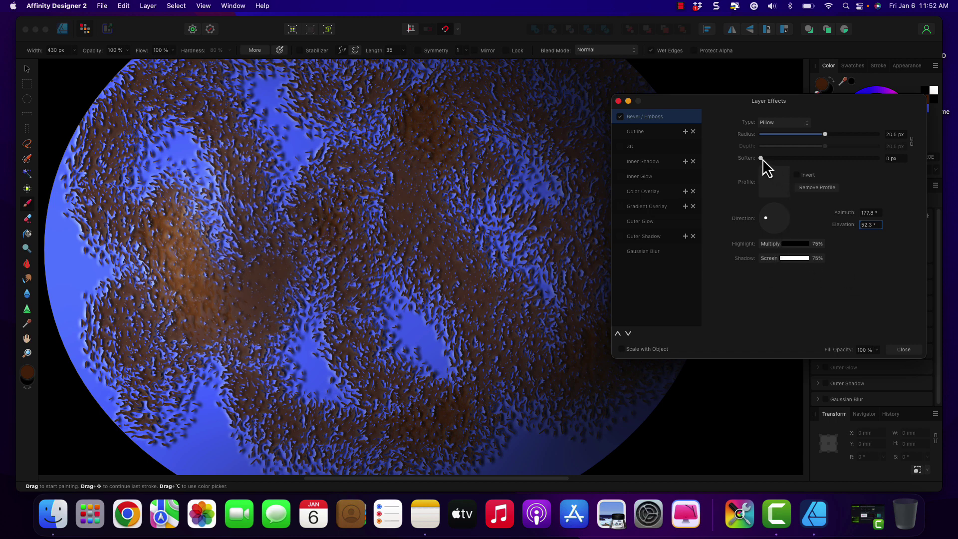
left_click(903, 349)
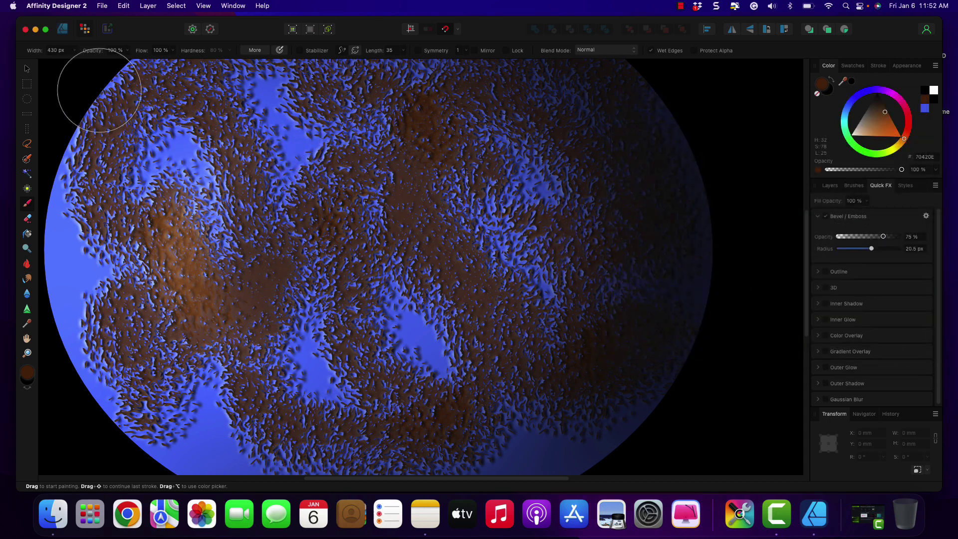
- Rotate the Pixel layer with the landmasses counter-clockwise to about 44.4° over the planet using the Move tool
left_click(27, 69)
scroll(265, 173, "up", 3)
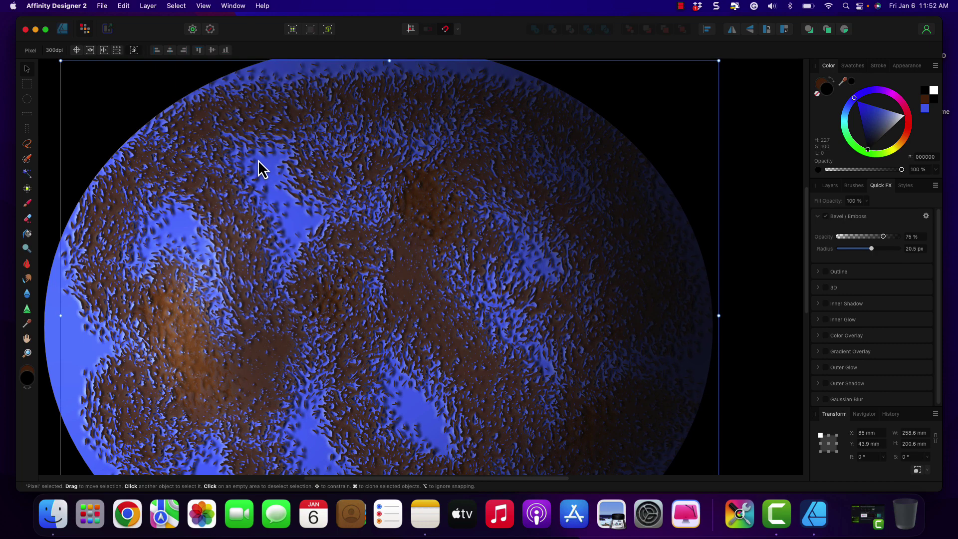
scroll(259, 160, "down", 5)
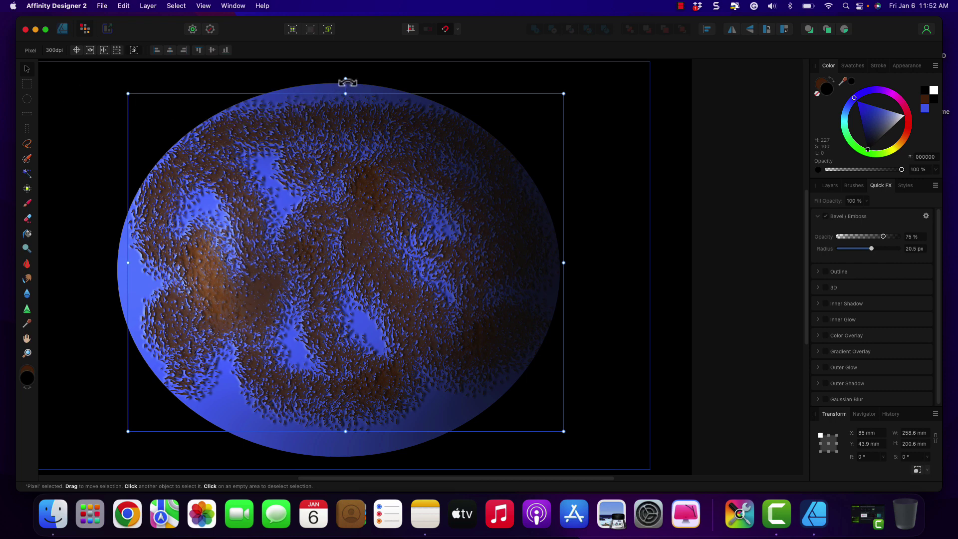
left_click_drag(347, 81, 306, 151)
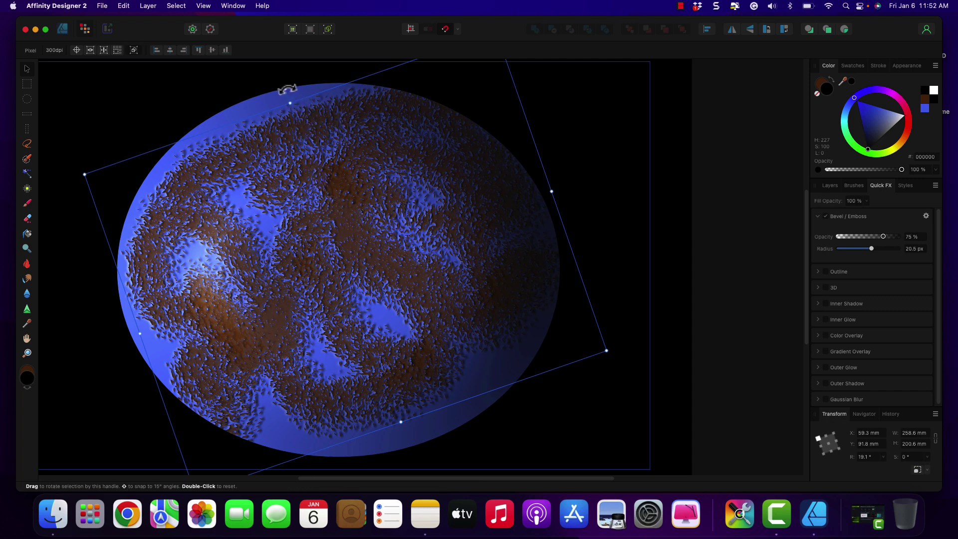
left_click_drag(287, 91, 215, 134)
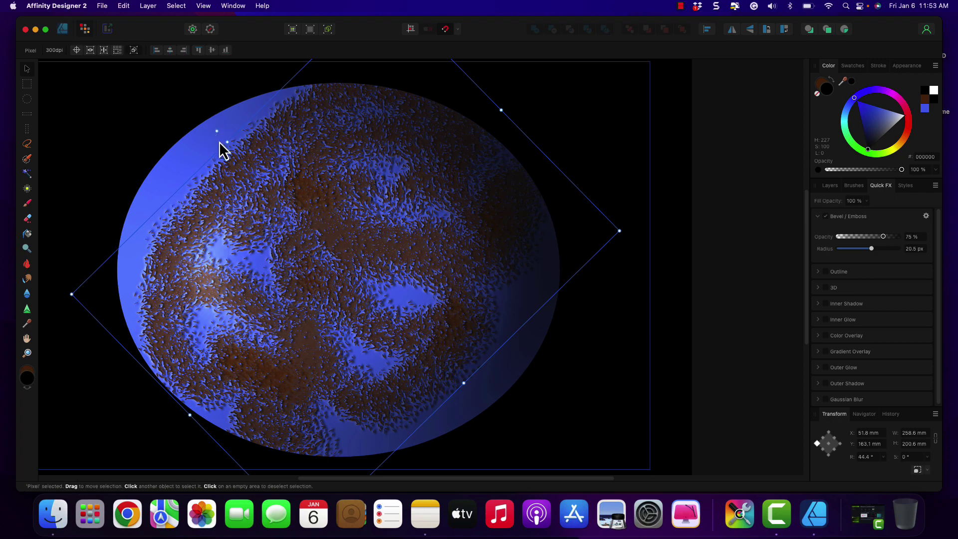
- Rotate the Pixel layer with the landmasses to about 6.3° over the planet, checking the texture near its upper edge
left_click_drag(217, 134, 310, 82)
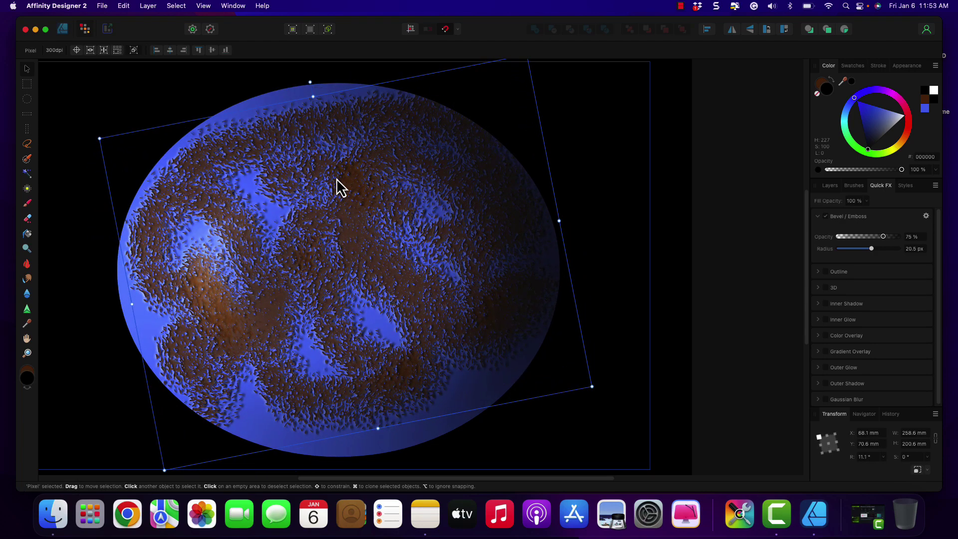
scroll(341, 187, "up", 10)
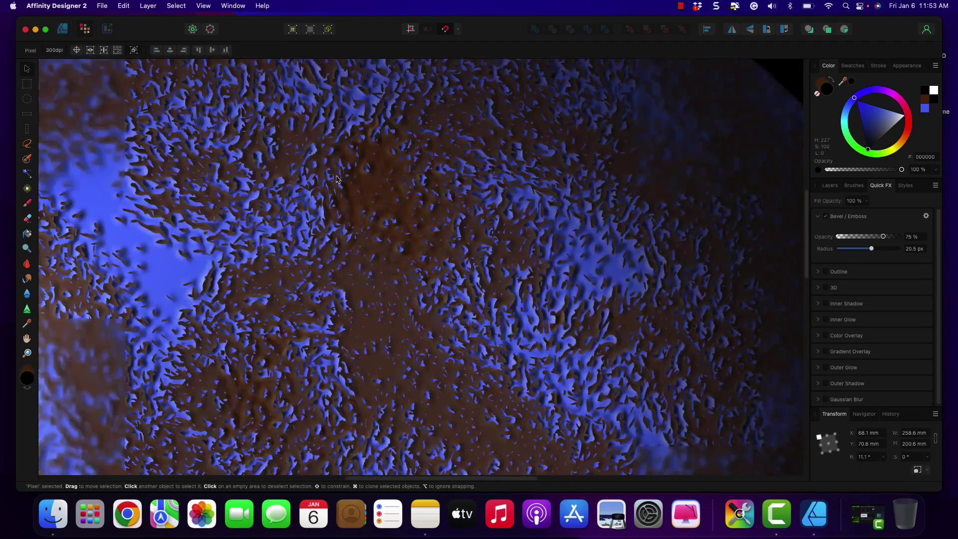
scroll(335, 165, "up", 3)
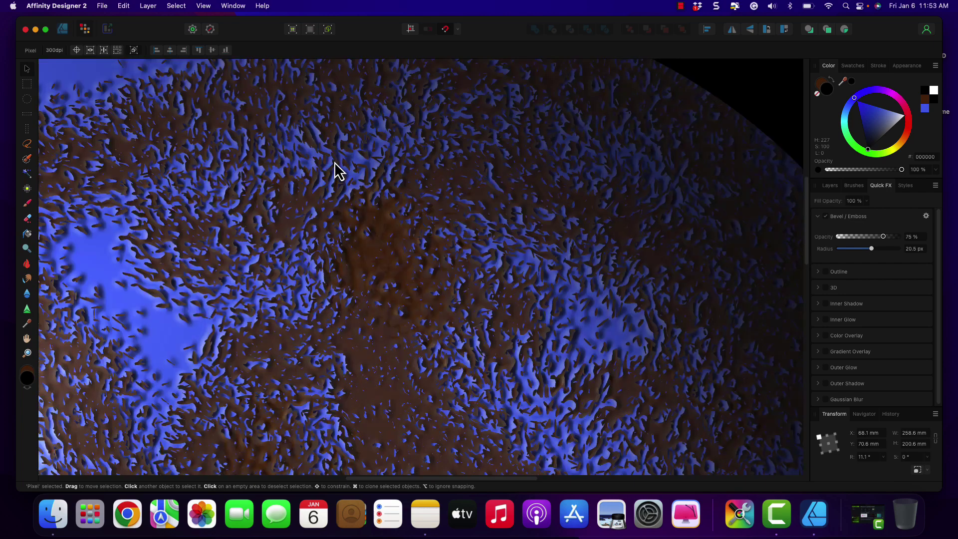
scroll(335, 167, "up", 5)
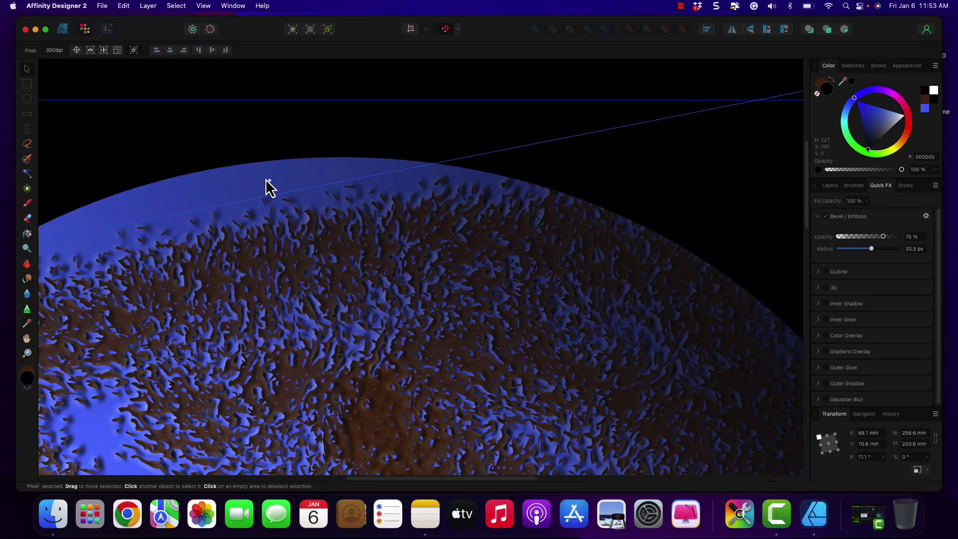
left_click_drag(270, 182, 382, 168)
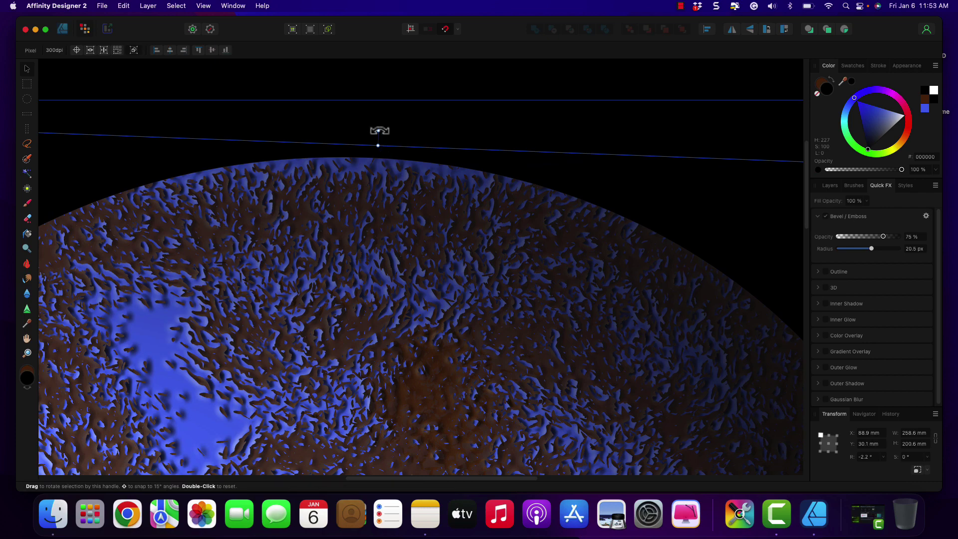
left_click_drag(379, 131, 556, 232)
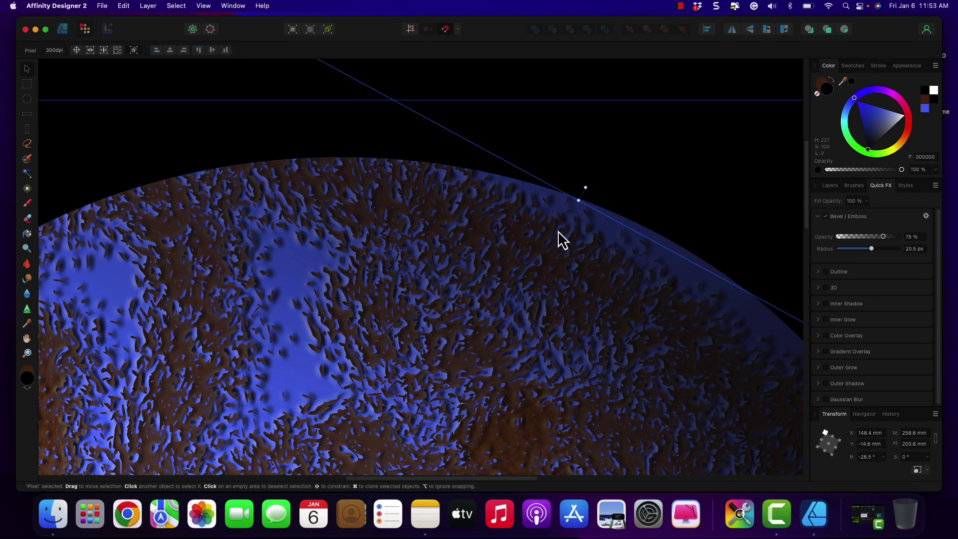
left_click_drag(585, 187, 308, 81)
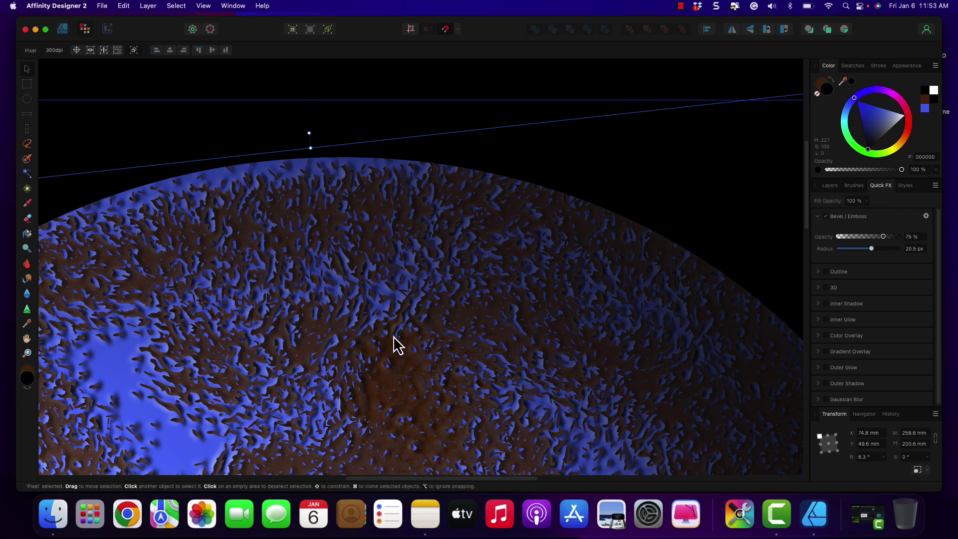
- Try a Gaussian Blur with a radius of about 0.4 px on the Pixel layer holding the landmasses
left_click(829, 188)
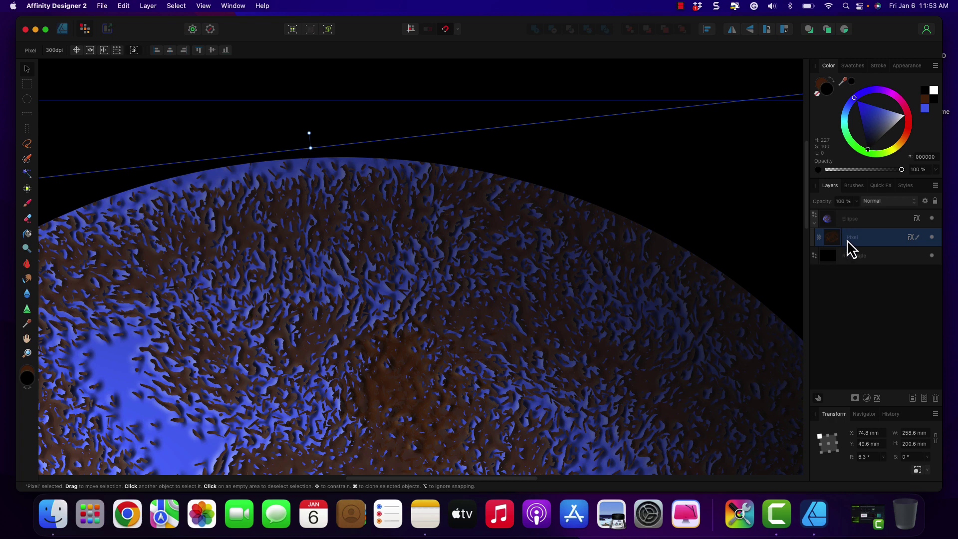
left_click(882, 187)
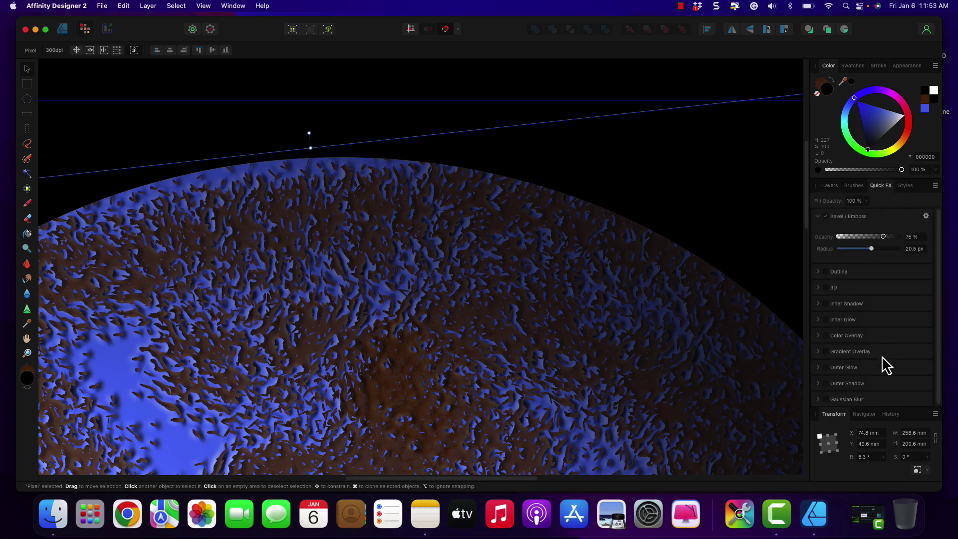
left_click(826, 400)
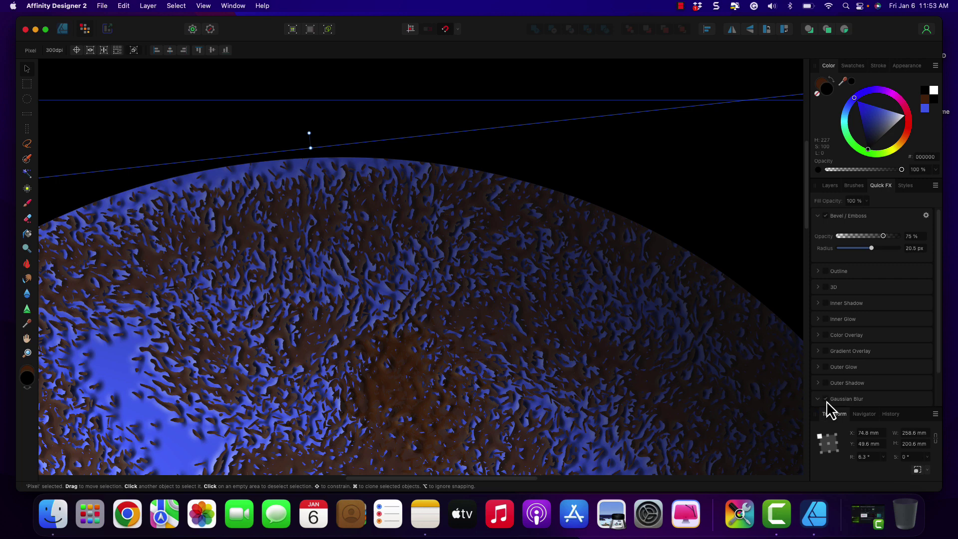
left_click(818, 401)
left_click(857, 397)
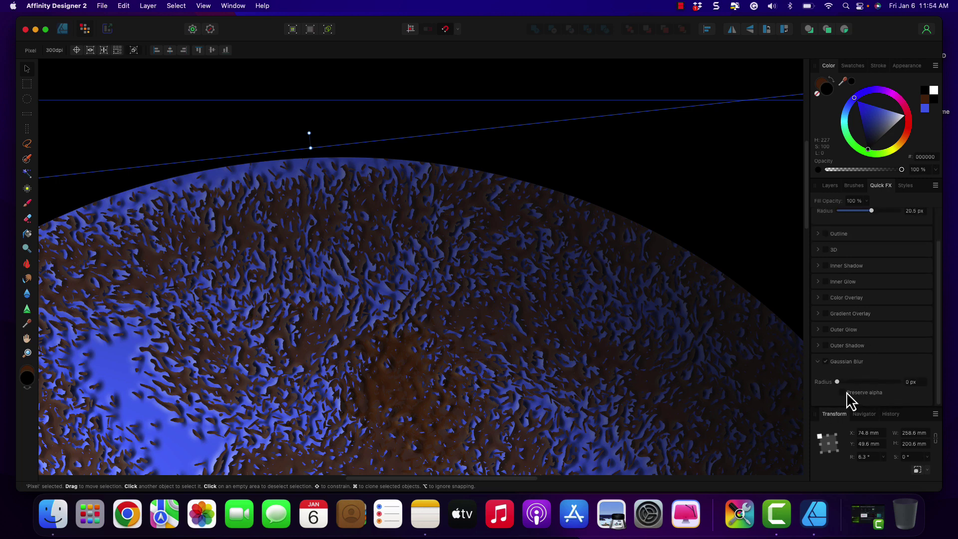
left_click_drag(838, 384, 849, 382)
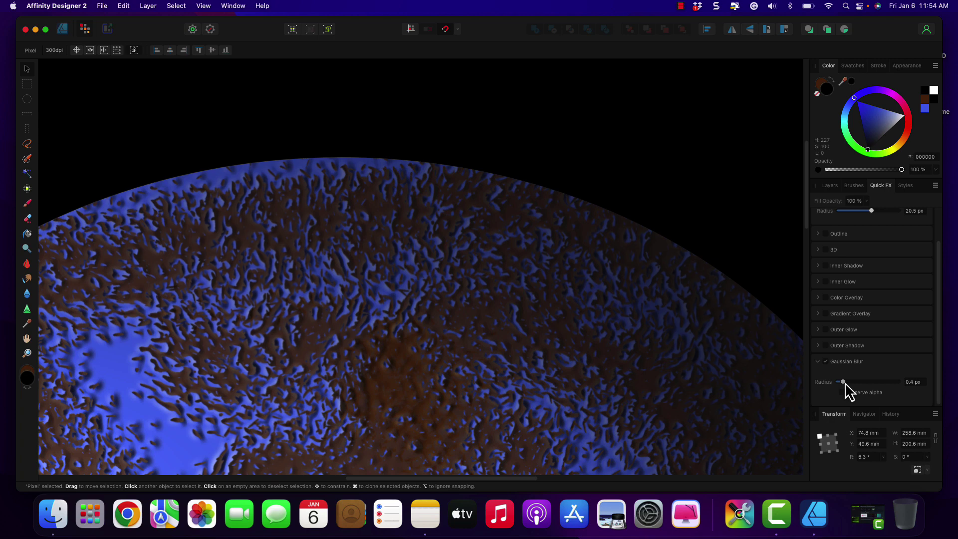
left_click_drag(844, 383, 844, 382)
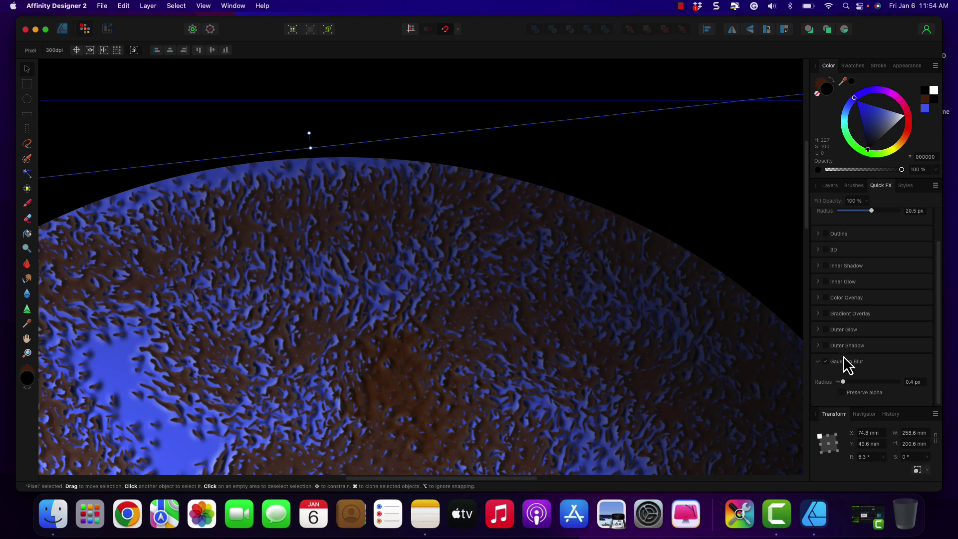
- Apply a Gaussian Blur effect with a radius of about 3.7 px to the Ellipse layer
left_click(829, 186)
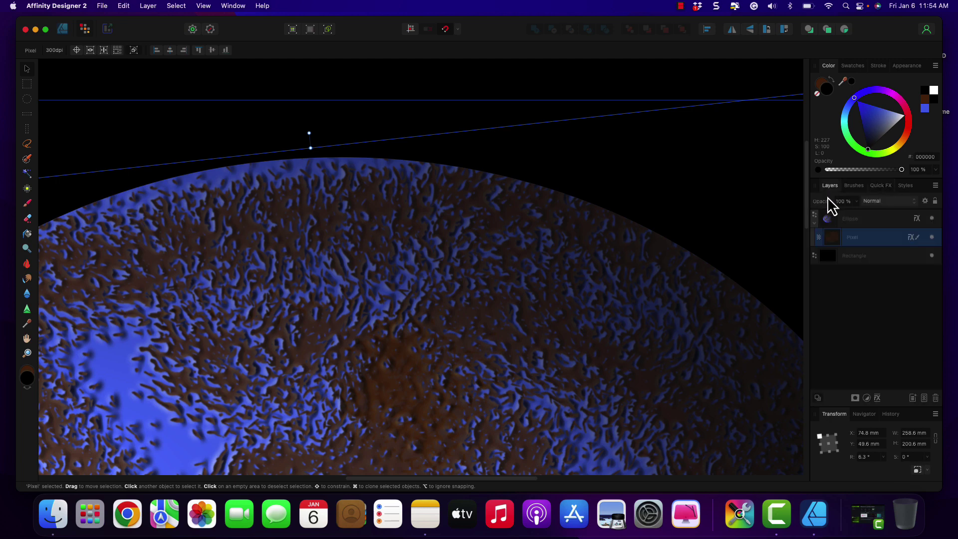
left_click(845, 223)
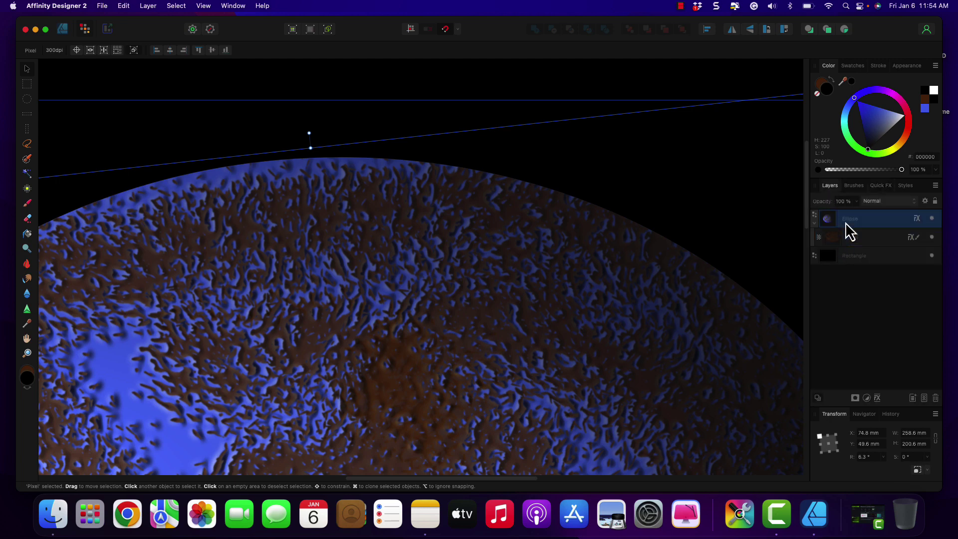
left_click(880, 185)
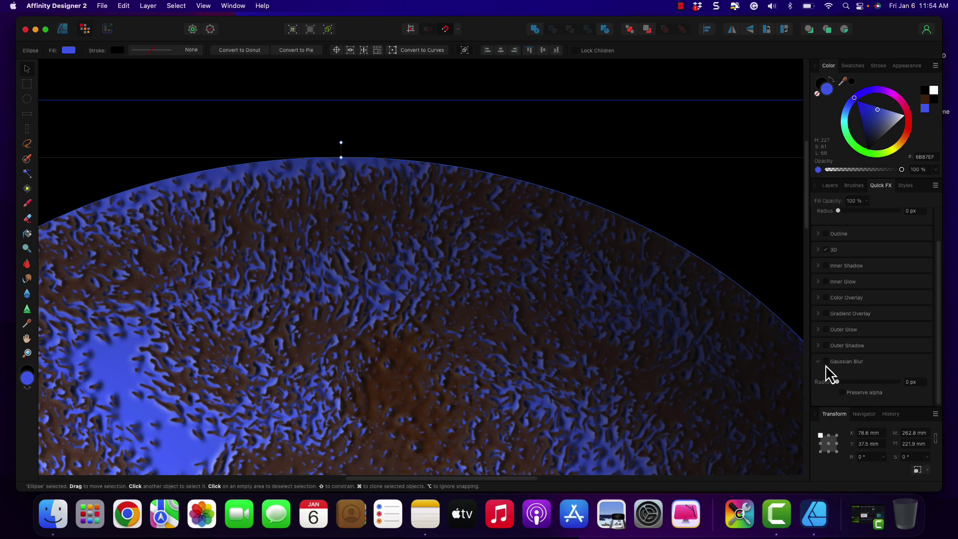
mouse_move(839, 384)
left_mouse_down()
mouse_move(857, 382)
mouse_move(842, 384)
left_mouse_up()
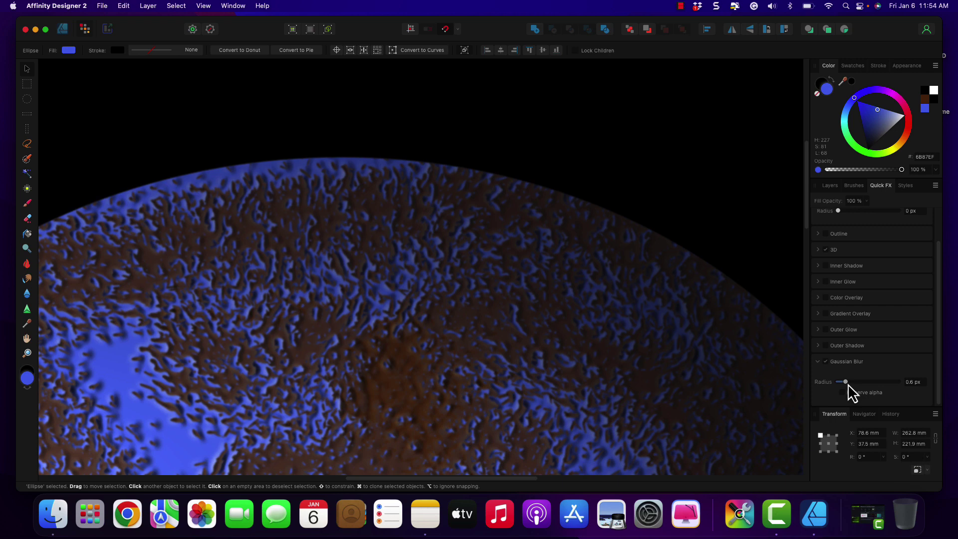
left_click_drag(855, 382, 857, 381)
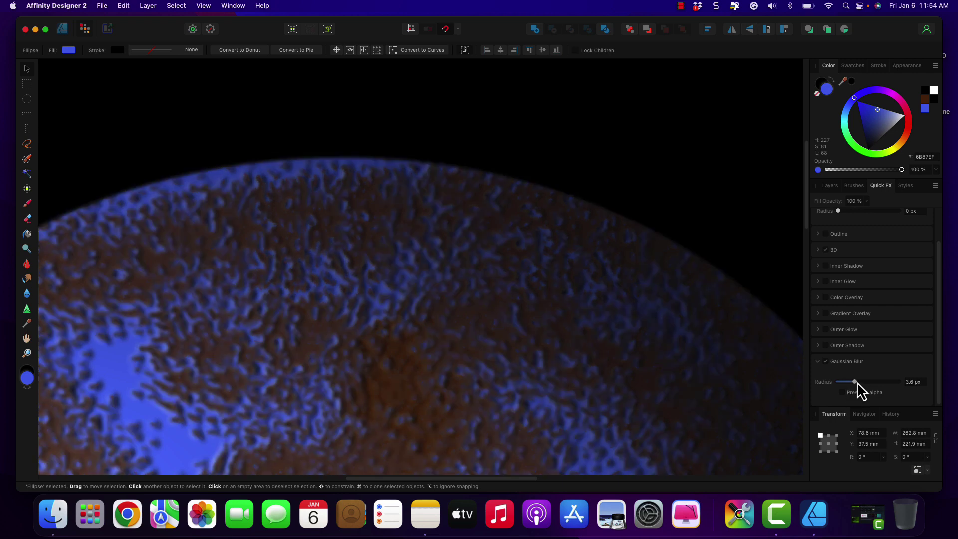
left_click_drag(856, 381, 856, 380)
- Turn off the Gaussian Blur effect on the Pixel layer
left_click(828, 186)
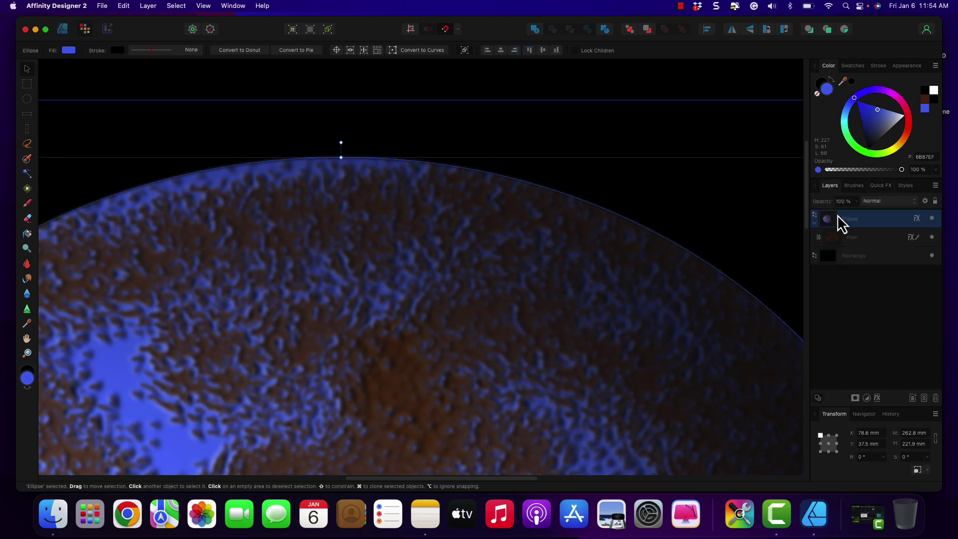
left_click(846, 238)
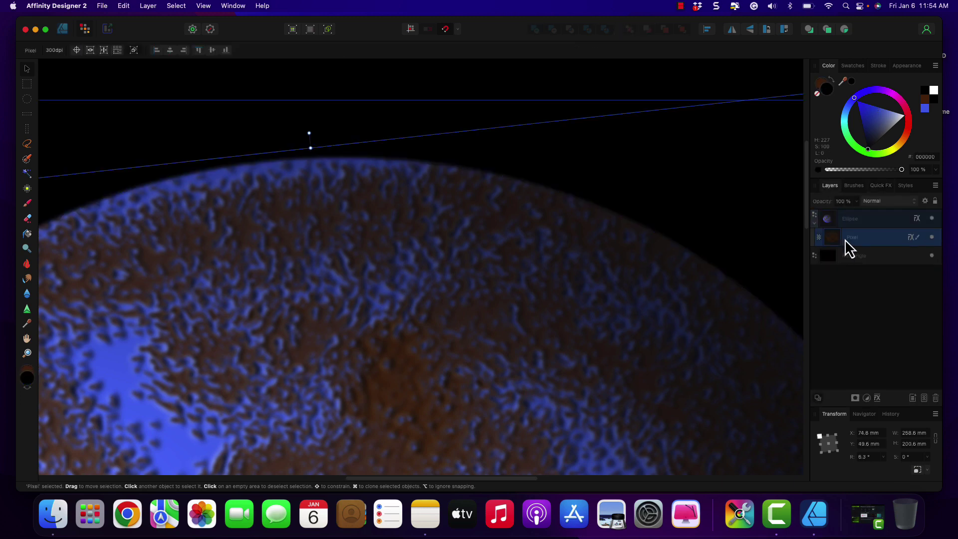
left_click(878, 187)
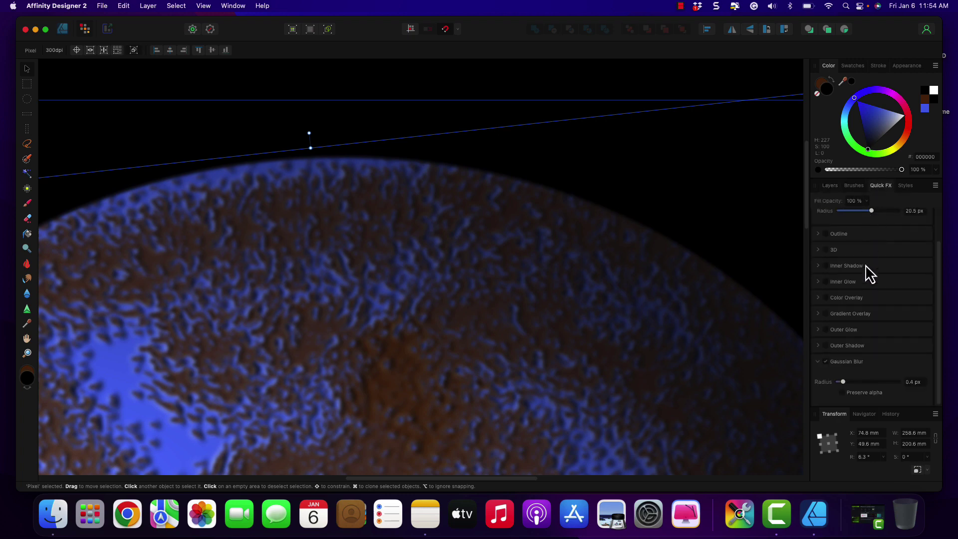
left_click(826, 365)
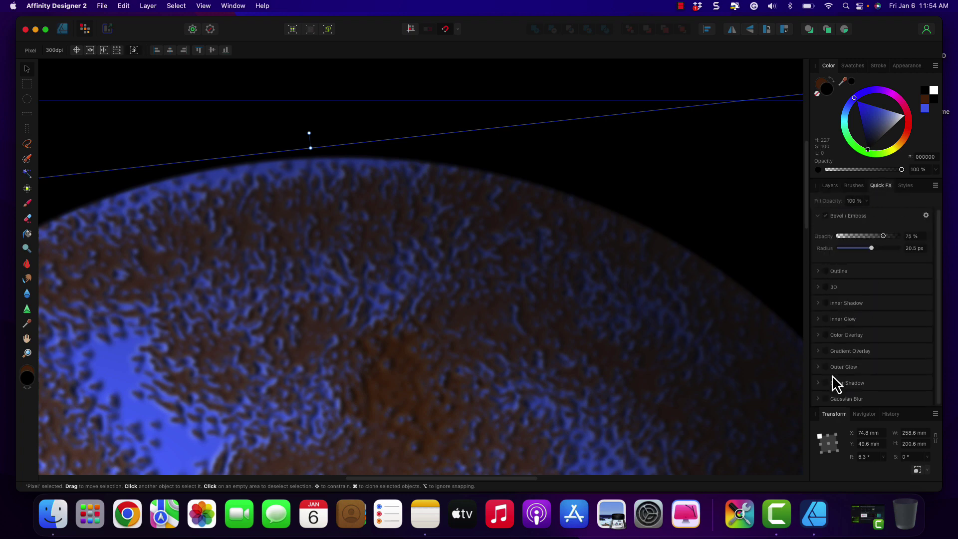
- Reduce the Gaussian Blur radius on the Ellipse layer to about 0.8 px
left_click(835, 187)
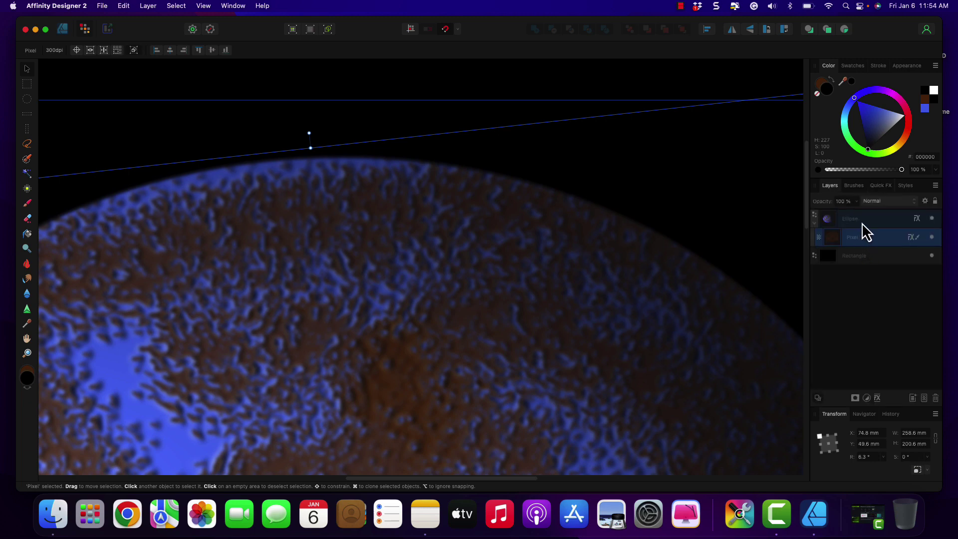
left_click(861, 223)
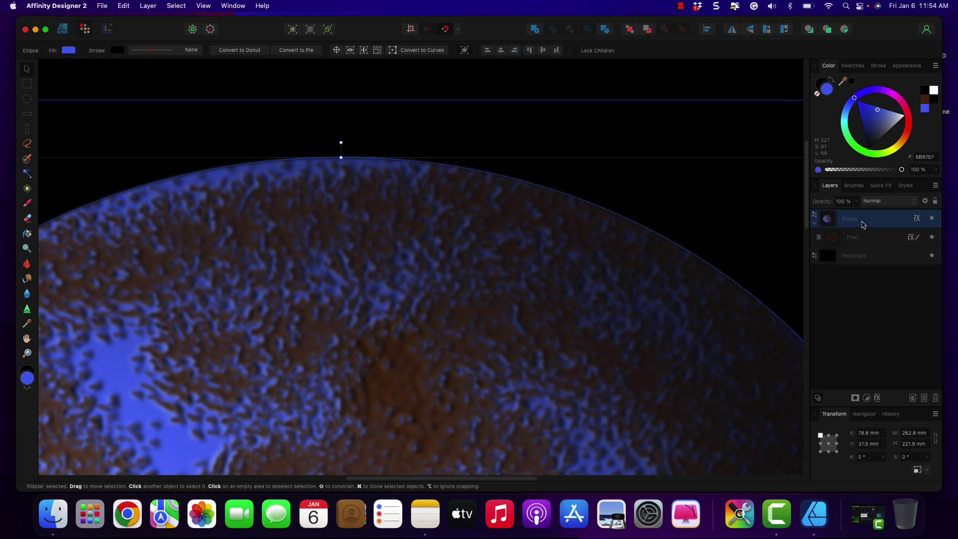
left_click(879, 186)
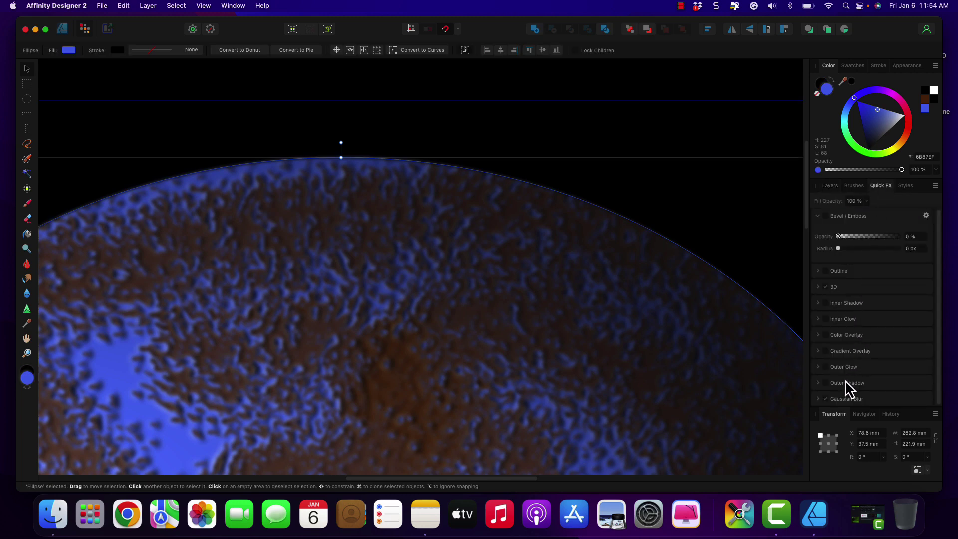
left_click(817, 402)
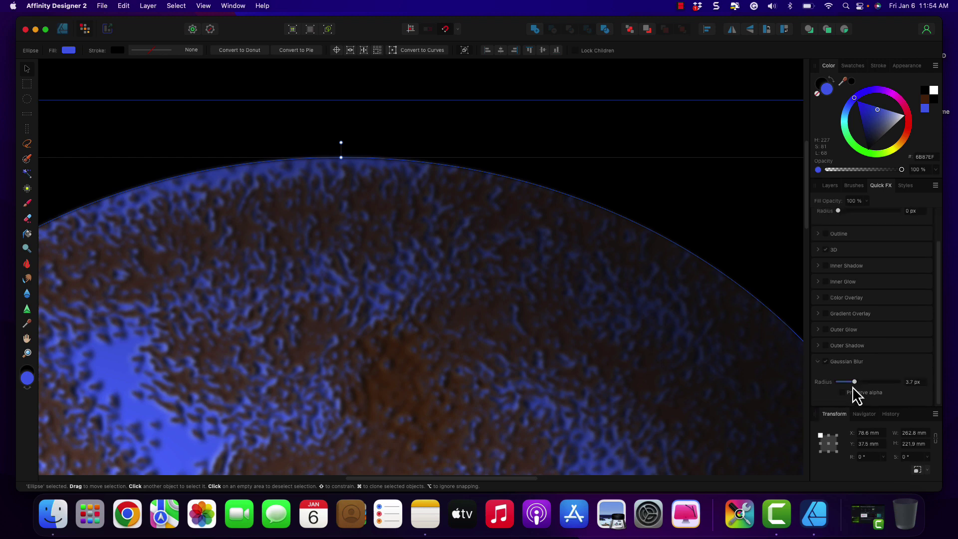
left_click_drag(854, 383, 847, 381)
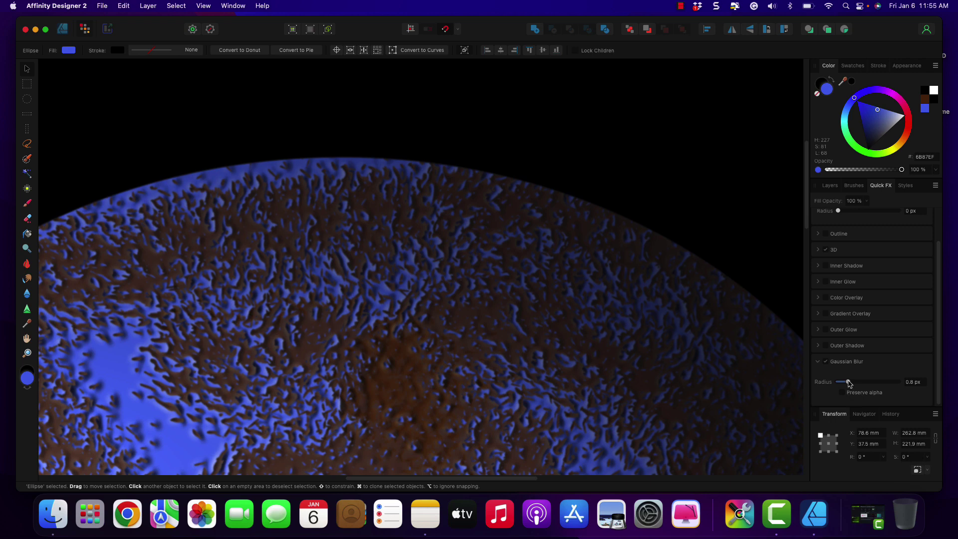
left_click_drag(849, 382, 848, 381)
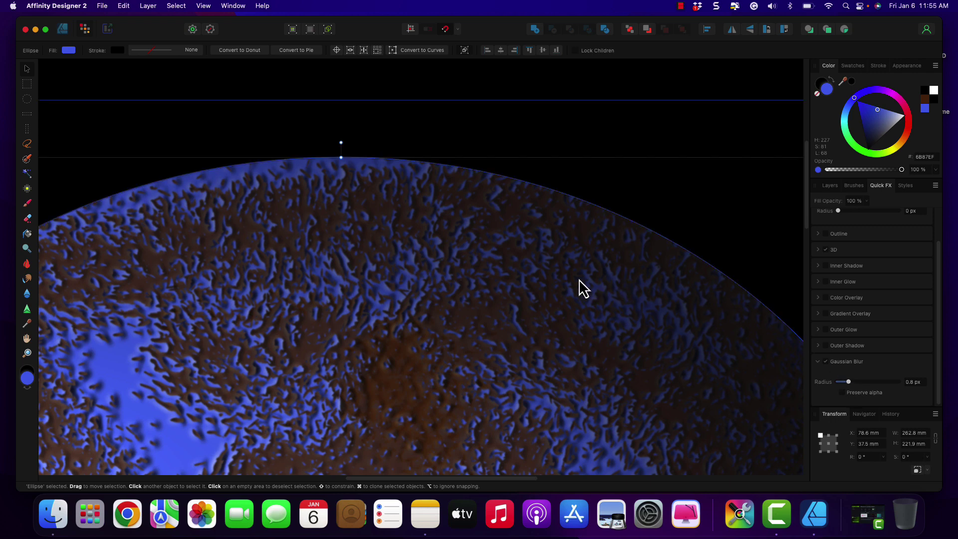
- Examine the softened landmass texture and edge across the whole planet, then show the layer list
scroll(547, 298, "up", 2)
scroll(547, 298, "down", 5)
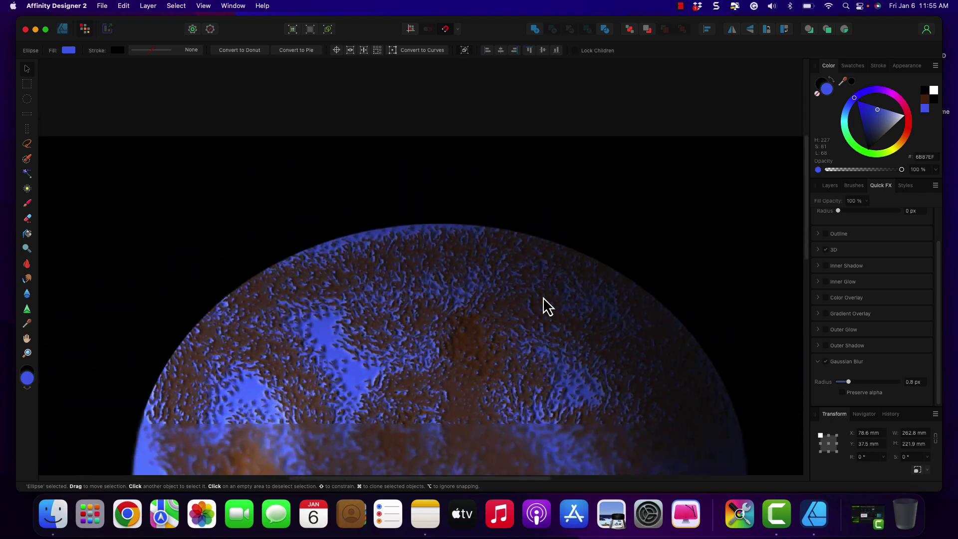
scroll(549, 310, "down", 1)
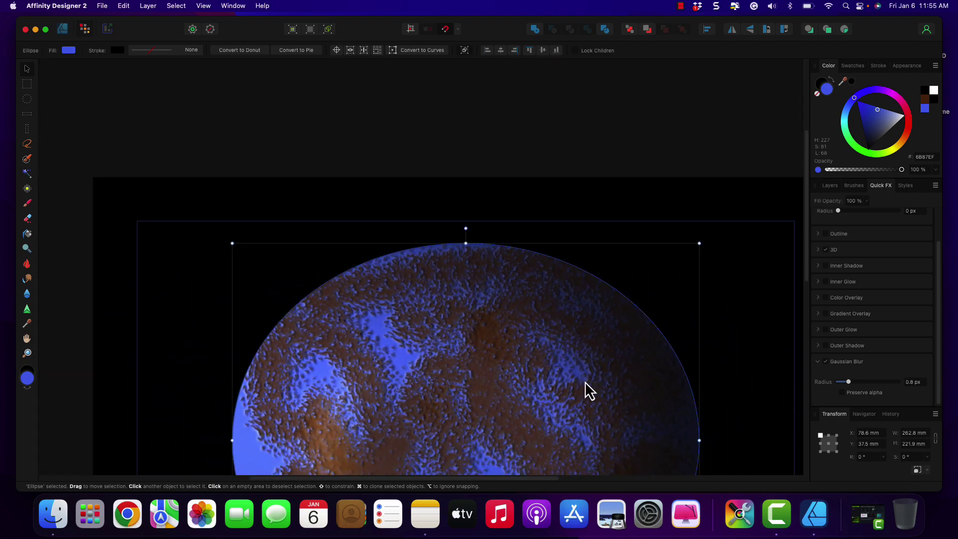
scroll(562, 367, "down", 3)
scroll(558, 351, "down", 1)
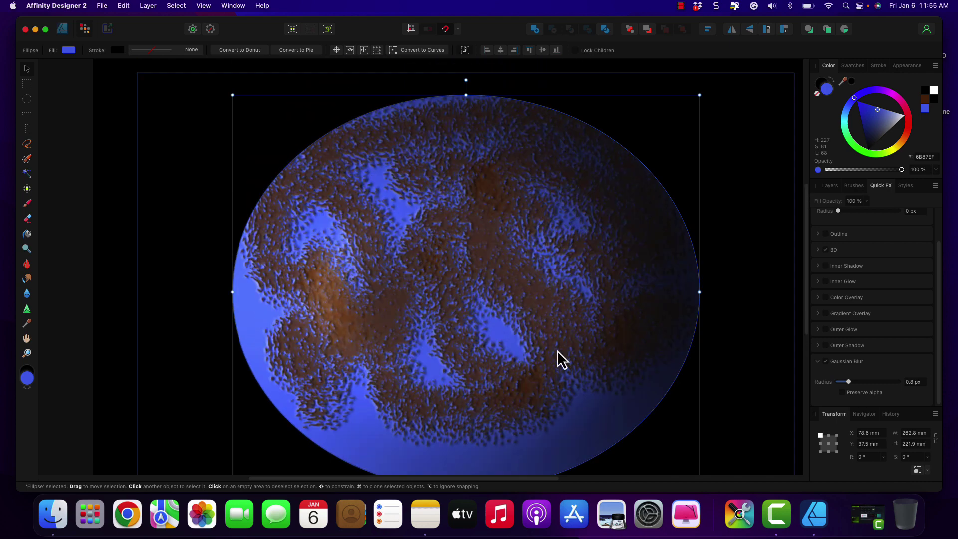
scroll(558, 352, "up", 1)
scroll(557, 351, "up", 1)
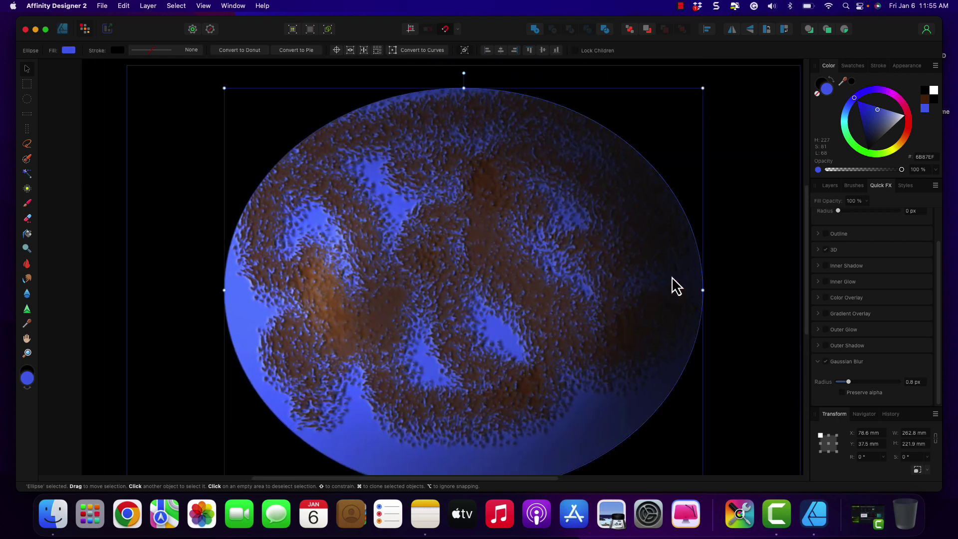
scroll(525, 371, "down", 2)
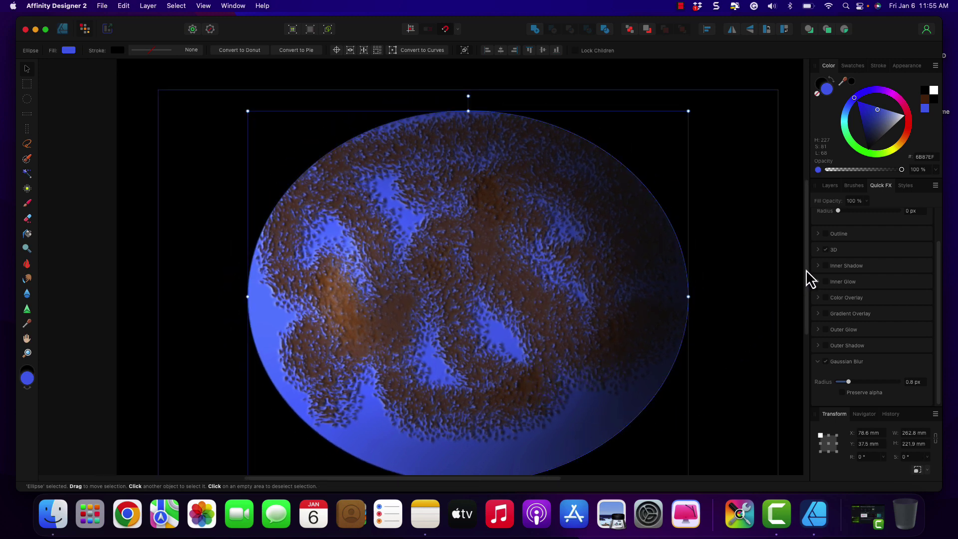
mouse_move(806, 269)
left_mouse_down()
mouse_move(801, 292)
mouse_move(800, 282)
left_mouse_up()
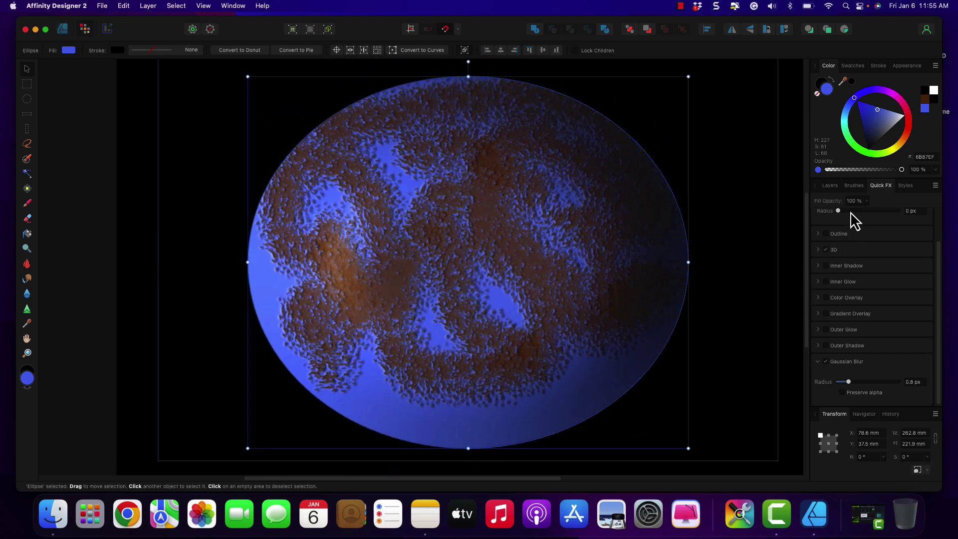
left_click(829, 185)
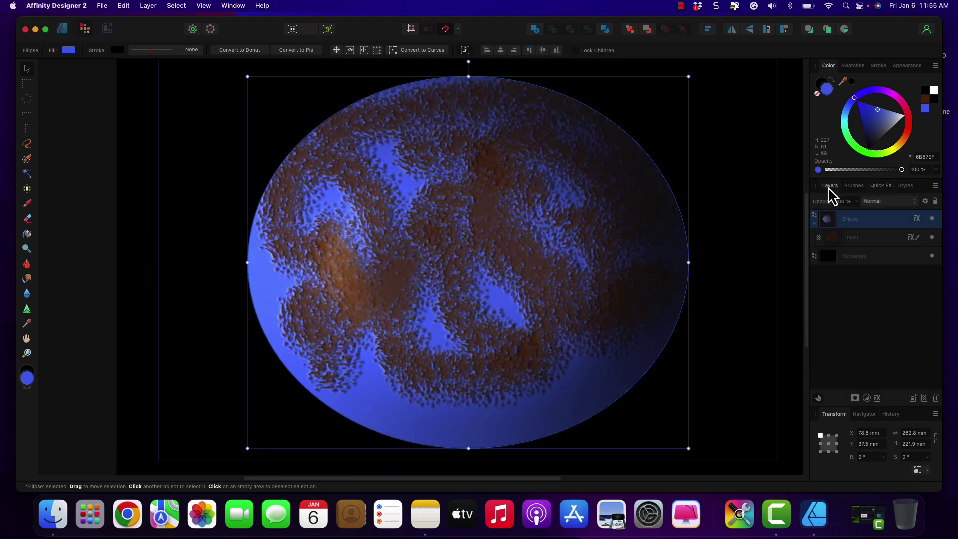
- Enlarge the Pixel landmass layer to about 293.1 × 227.3 mm, move it to cover the planet's lower edge, and deselect it
left_click(848, 240)
left_click_drag(705, 384, 757, 443)
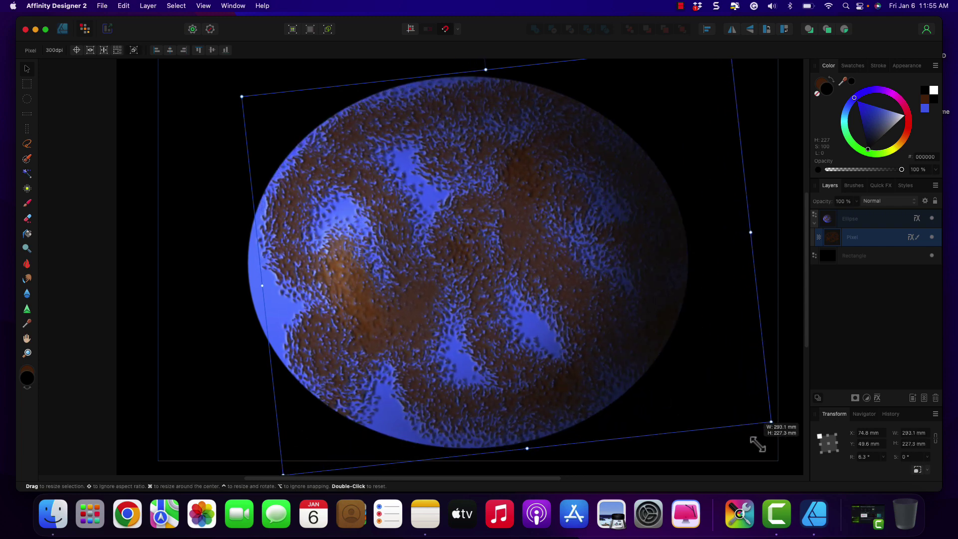
mouse_move(624, 376)
left_mouse_down()
mouse_move(593, 380)
mouse_move(611, 385)
left_mouse_up()
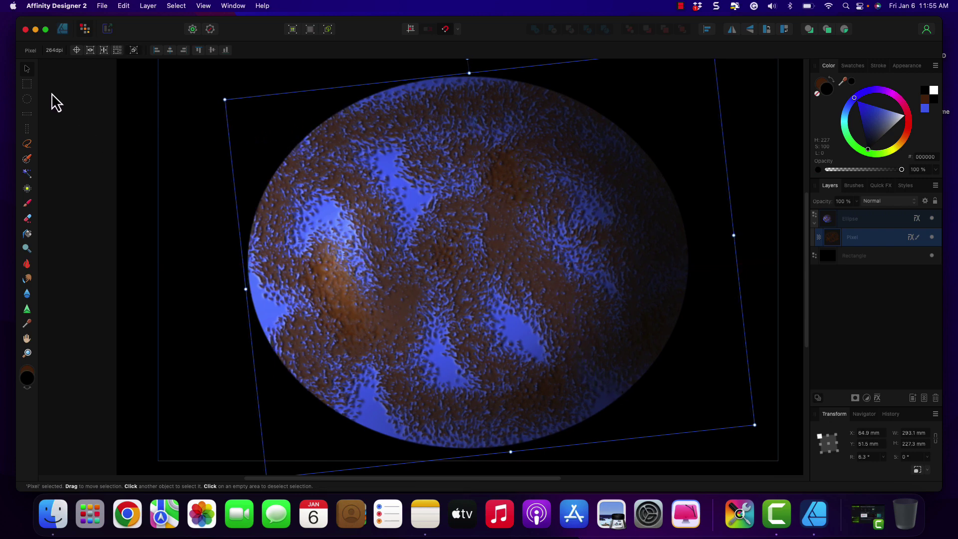
left_click(82, 94)
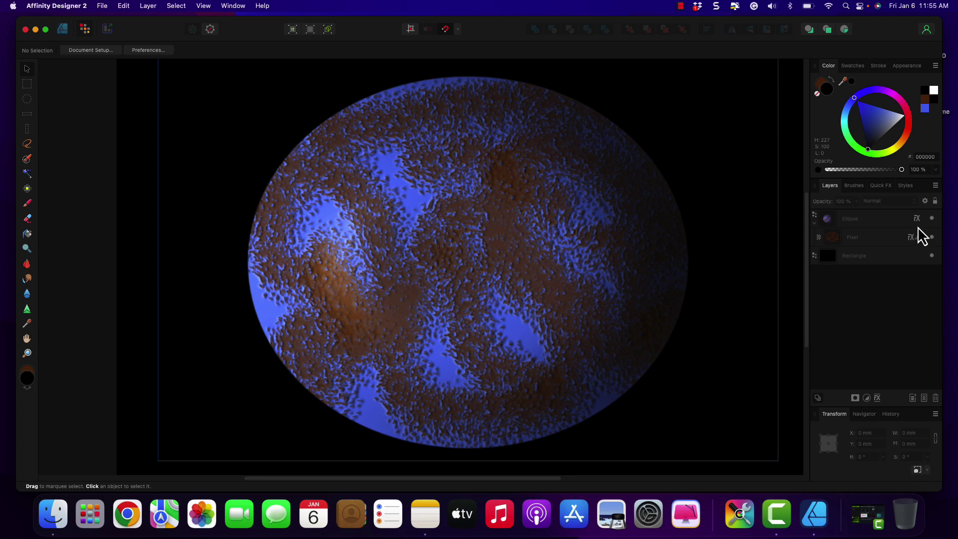
- In the Ellipse layer's 3D effect settings, set Diffuse to 100% and Specular to about 19%
left_click(876, 188)
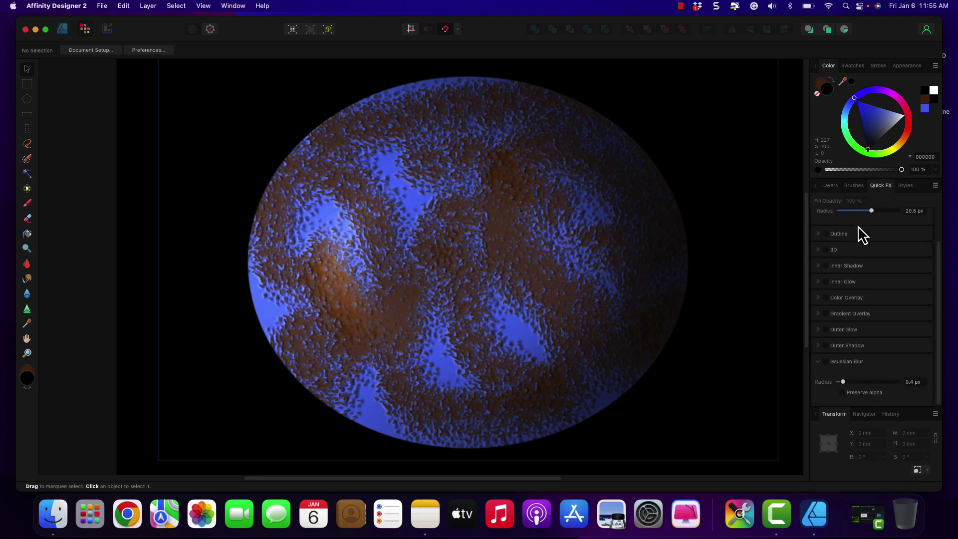
scroll(857, 225, "up", 2)
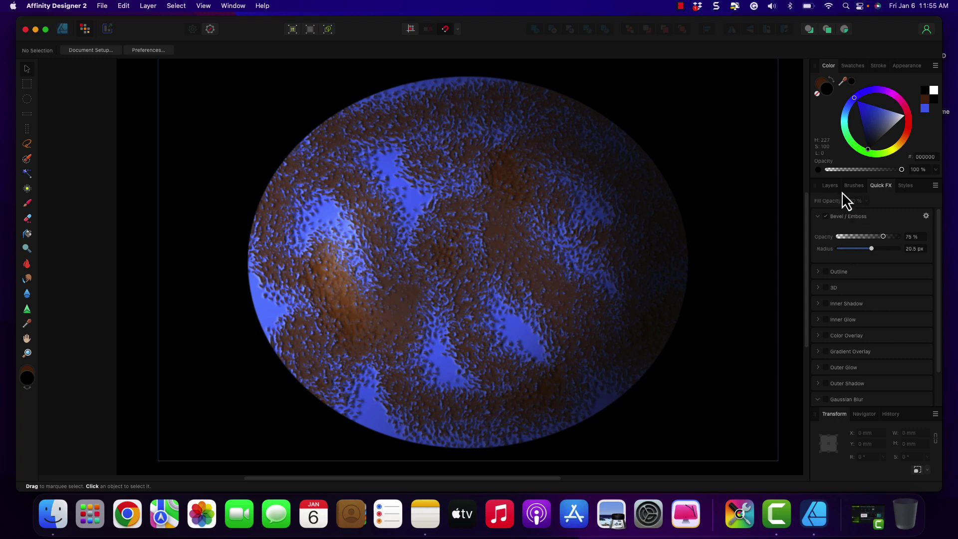
left_click(829, 186)
left_click(855, 220)
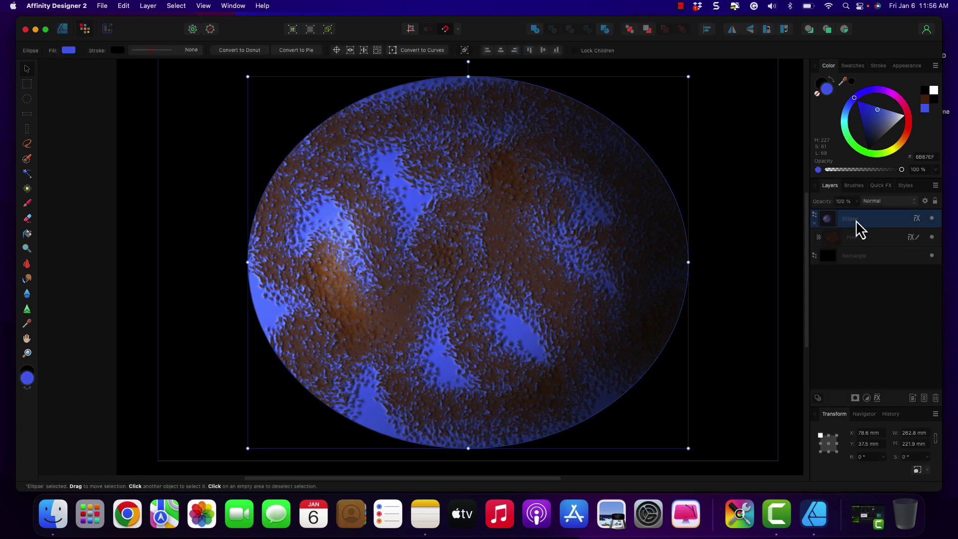
left_click(880, 186)
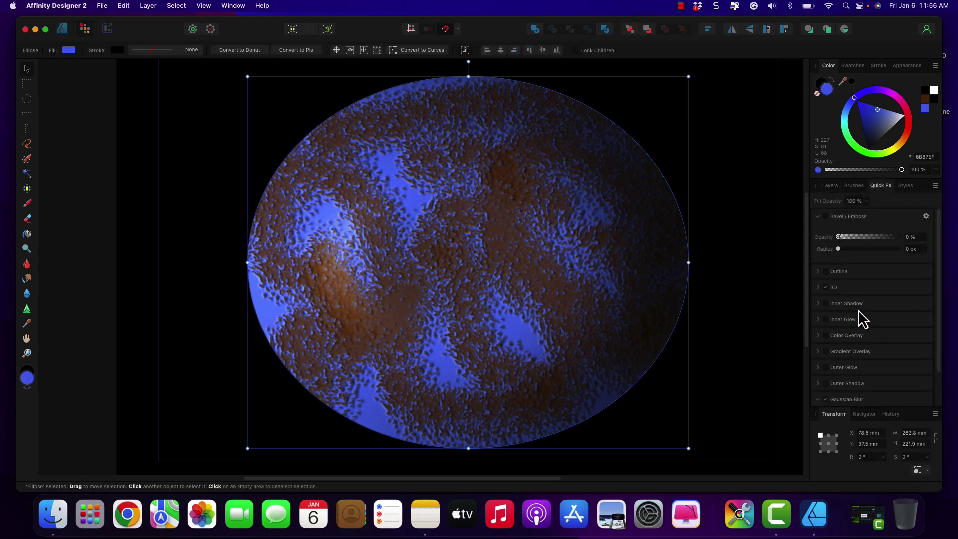
left_click(818, 287)
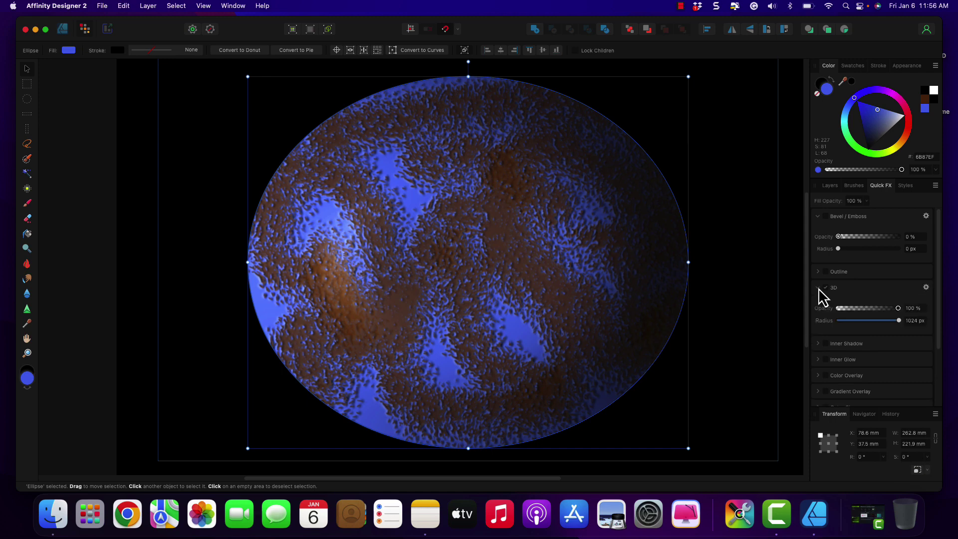
left_click(925, 287)
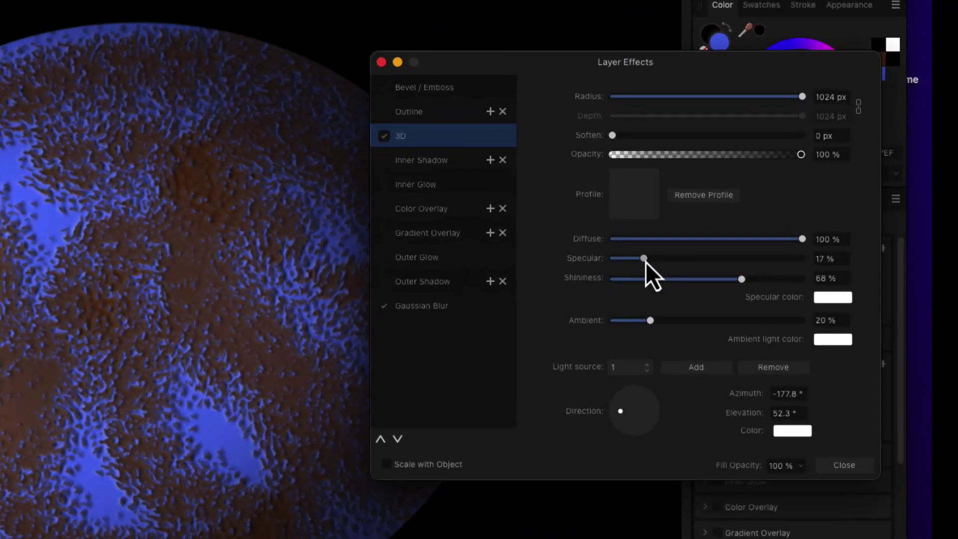
left_click_drag(766, 225, 804, 226)
left_click_drag(702, 259, 649, 253)
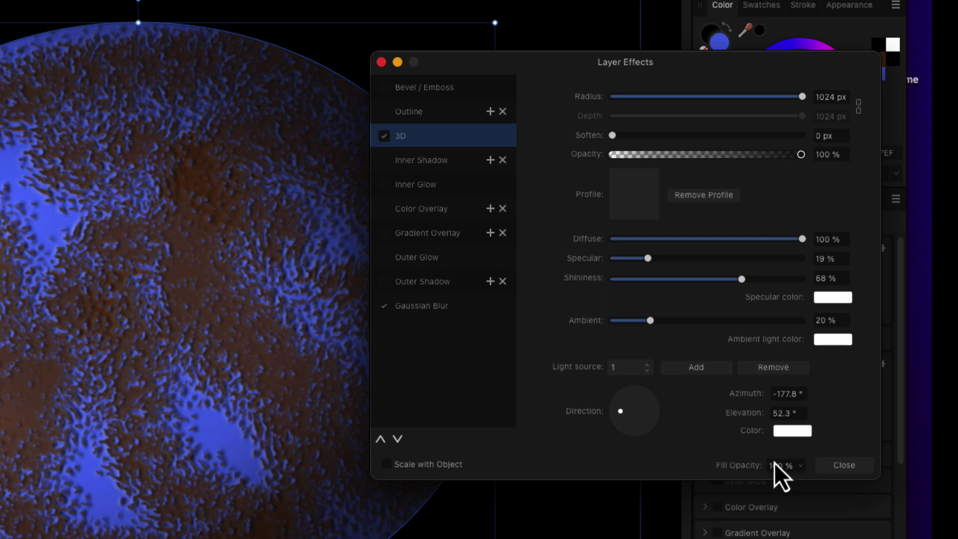
- Change the 3D effect's ambient light color to black to darken the planet's shaded side
left_click(828, 344)
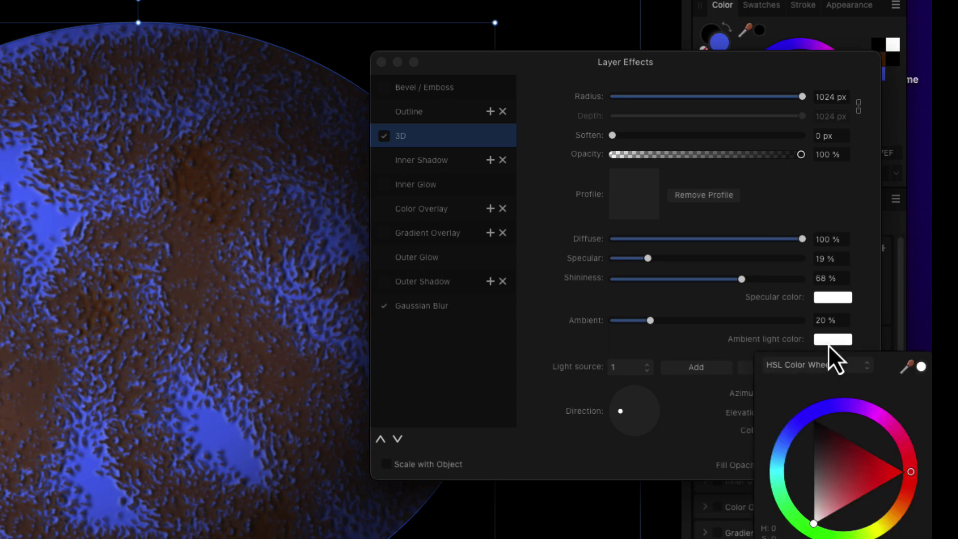
left_click(824, 445)
left_click_drag(824, 448, 821, 445)
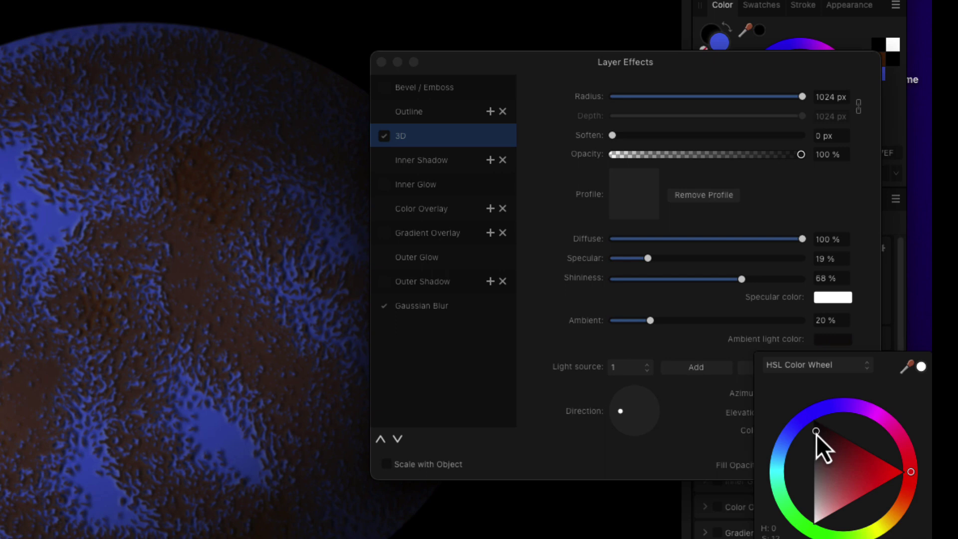
left_click_drag(836, 441, 794, 422)
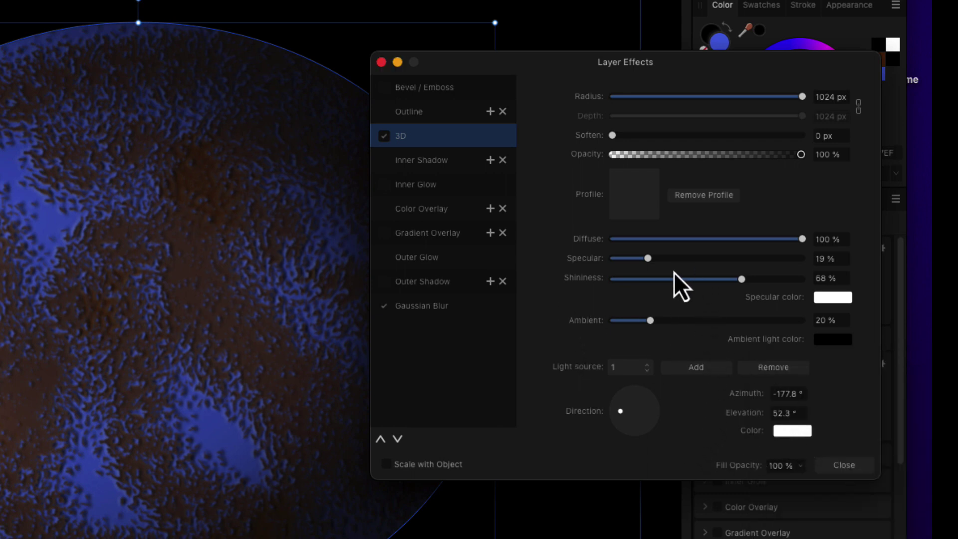
- Raise the 3D effect's Specular value to about 33%, close the effect settings, and deselect the planet
mouse_move(648, 260)
left_mouse_down()
mouse_move(721, 258)
mouse_move(629, 259)
mouse_move(677, 259)
left_mouse_up()
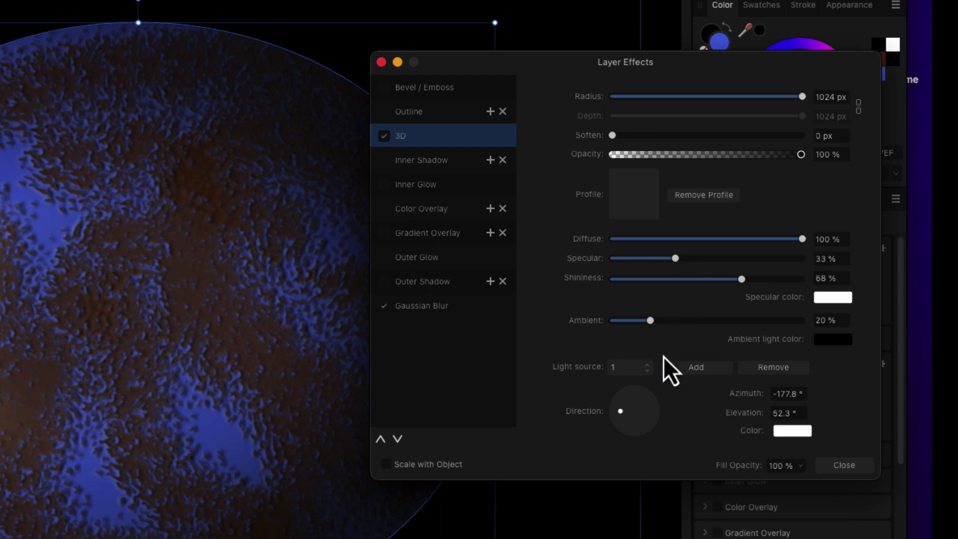
left_click(842, 465)
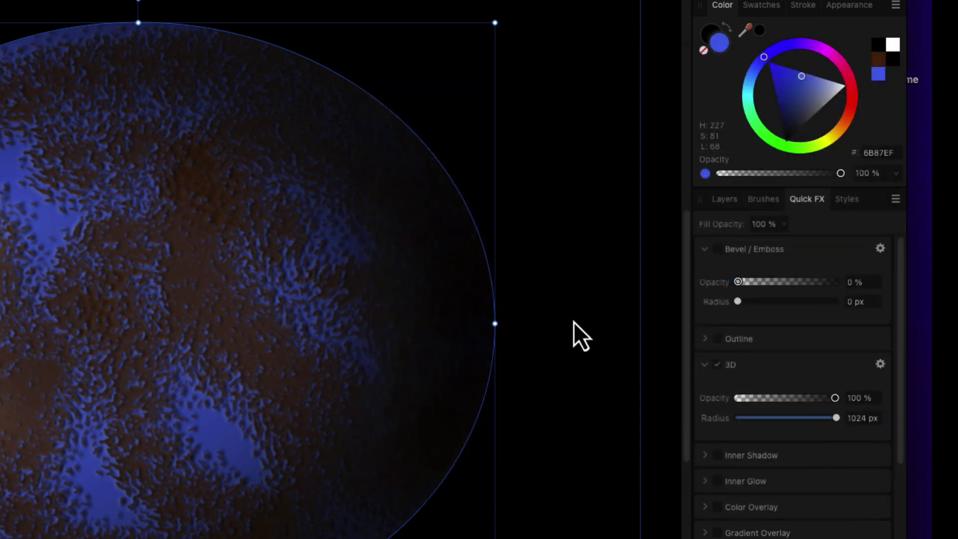
left_click(573, 244)
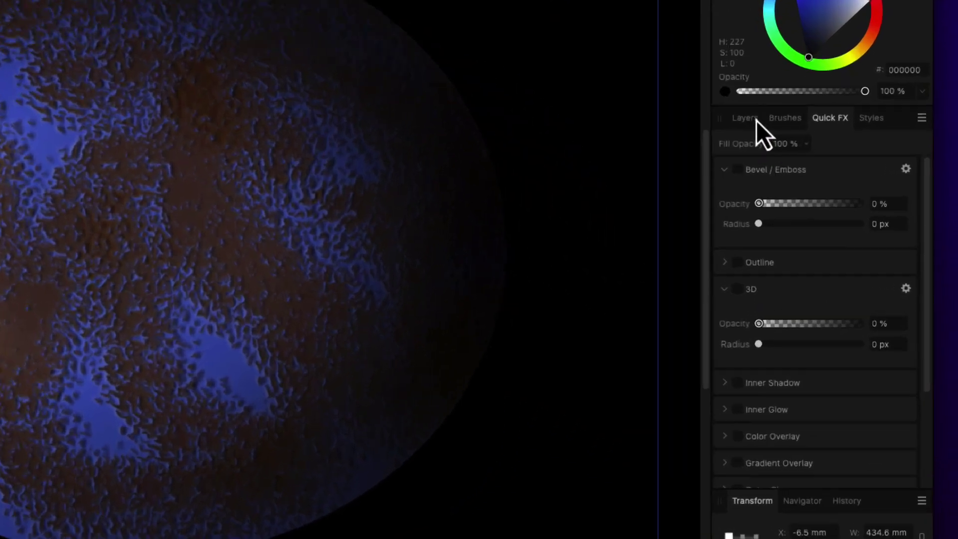
- Review the detailed Bevel / Emboss settings on the Pixel landmass layer, then close them
left_click(829, 185)
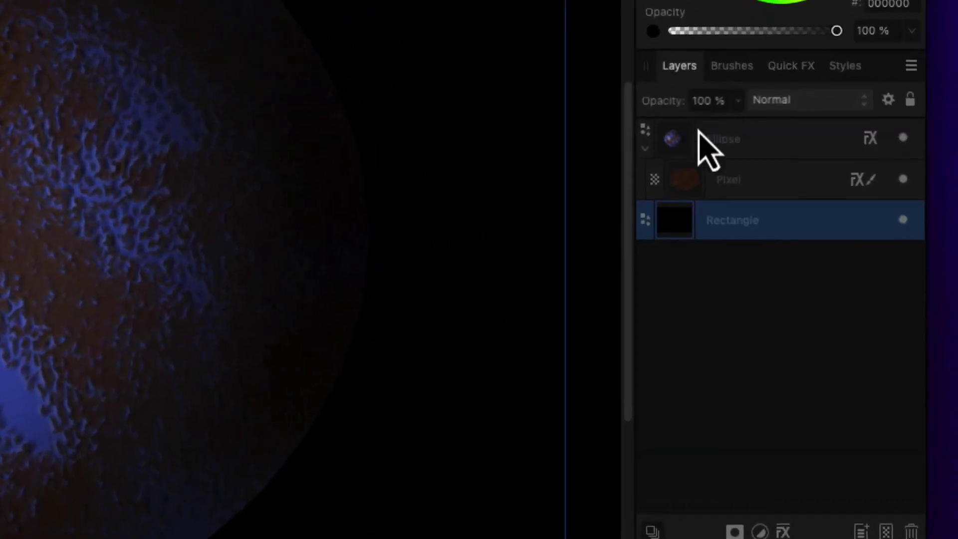
left_click(722, 190)
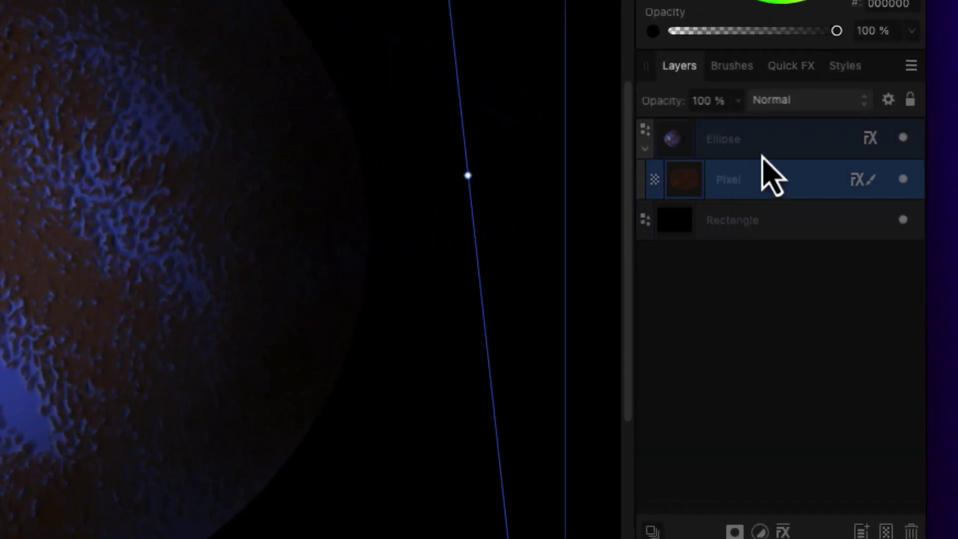
left_click(788, 69)
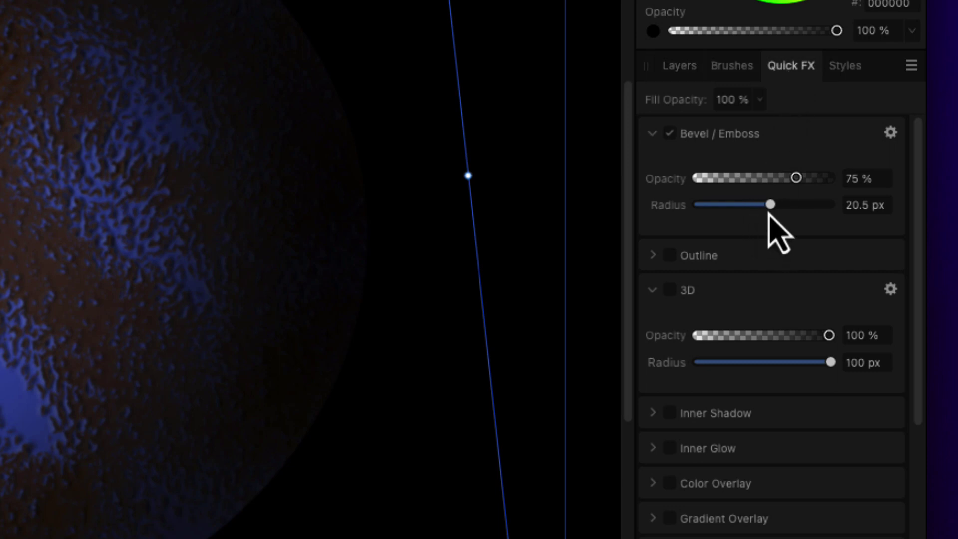
left_click(890, 132)
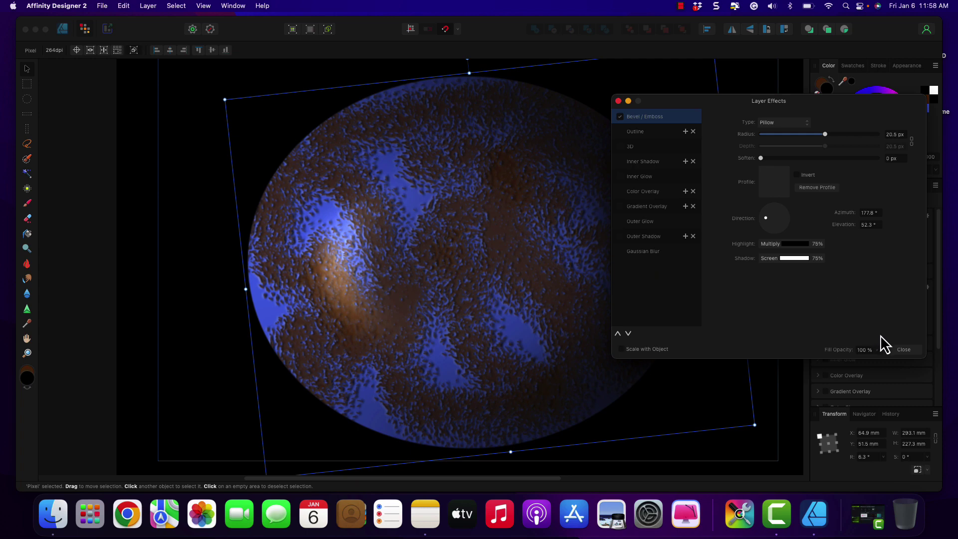
left_click(909, 350)
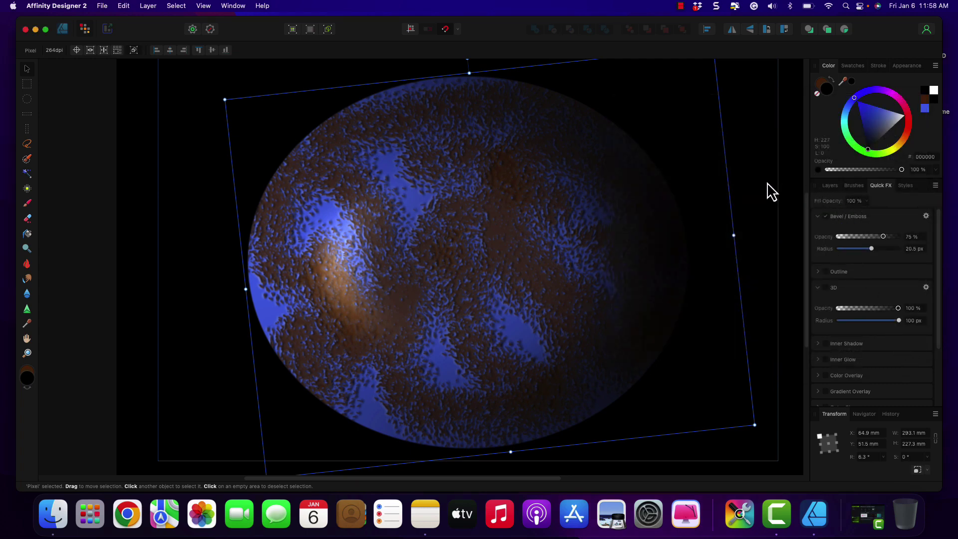
left_click(200, 150)
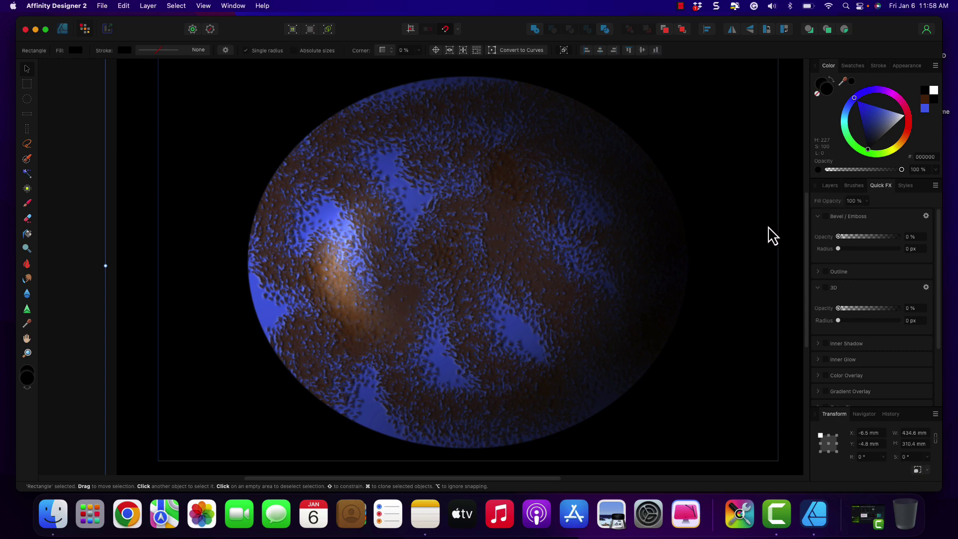
- Add a second light source to the Ellipse layer's 3D effect and color it dark magenta
left_click(827, 187)
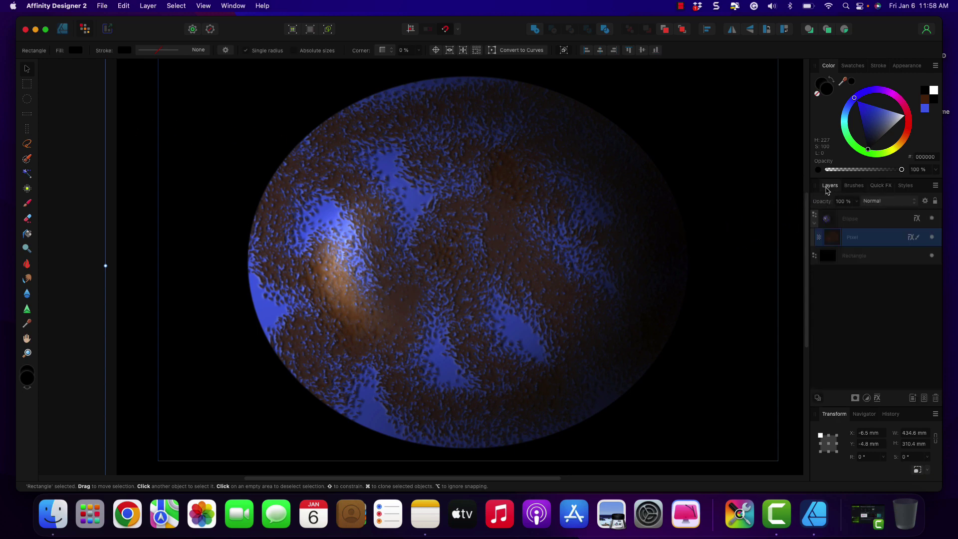
left_click(864, 220)
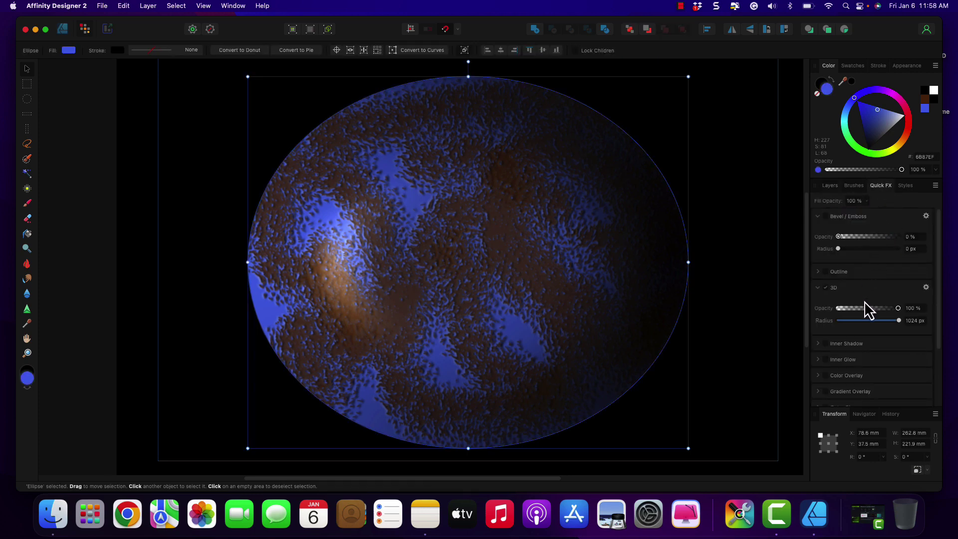
left_click(926, 288)
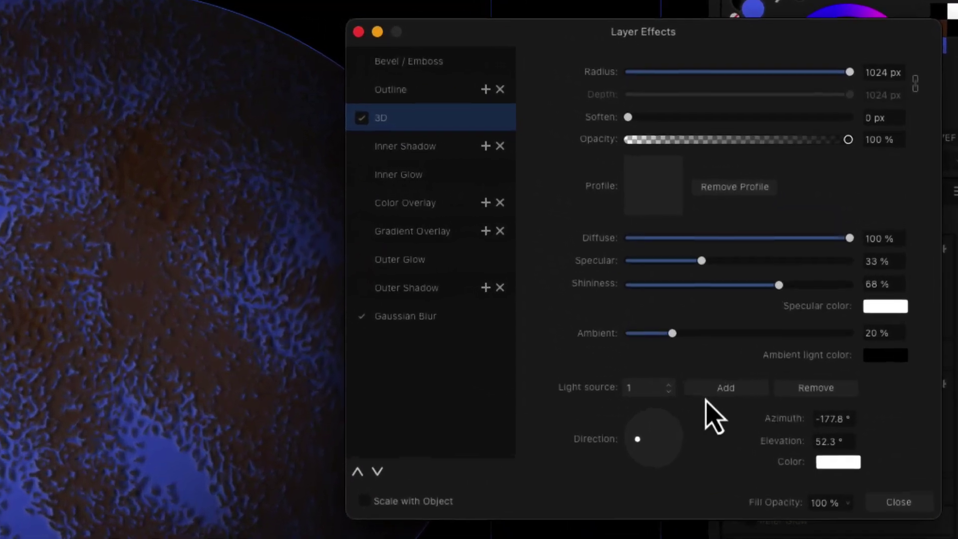
left_click(714, 392)
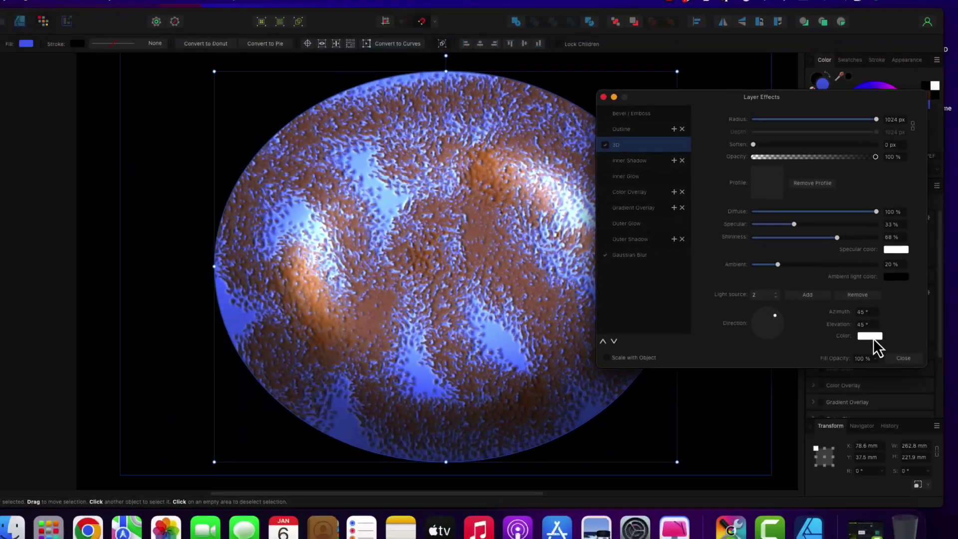
left_click(842, 468)
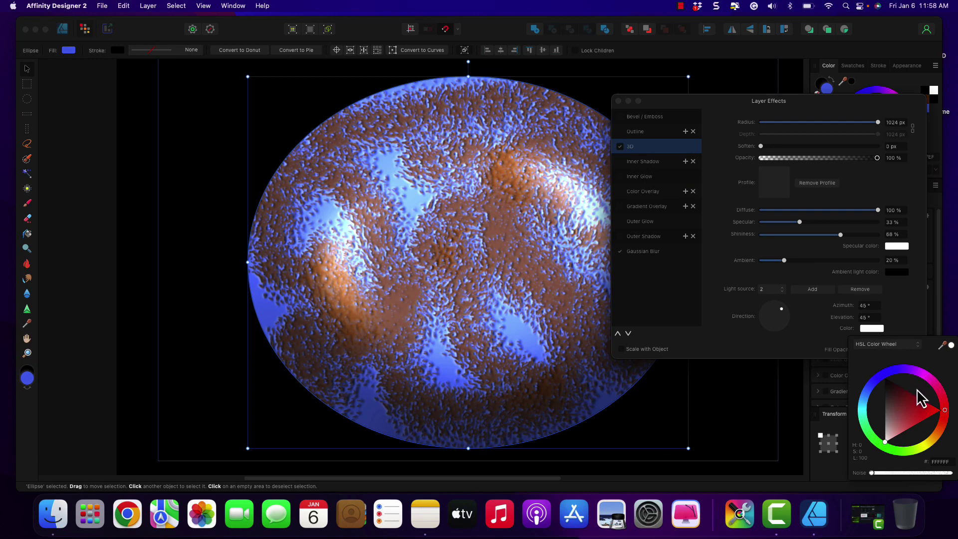
left_click(931, 381)
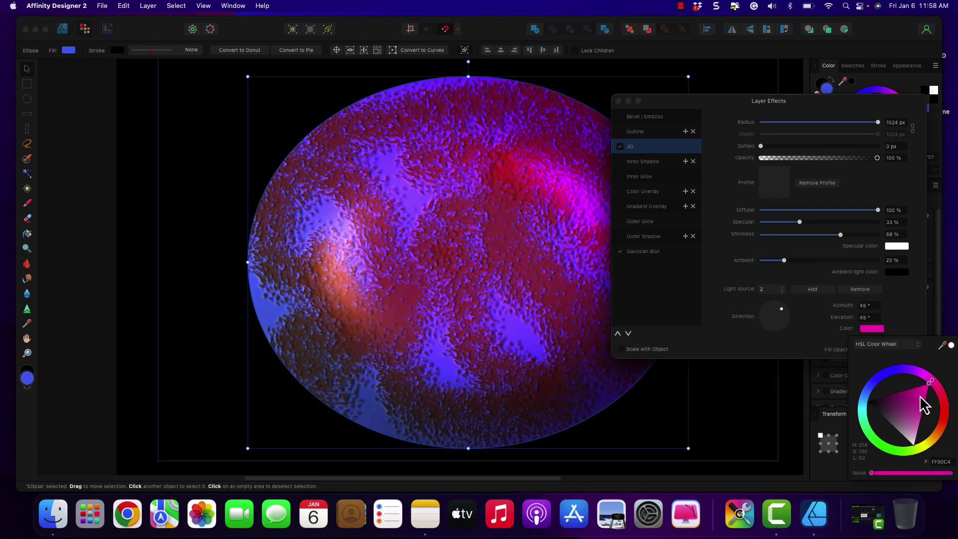
left_click_drag(914, 391, 894, 395)
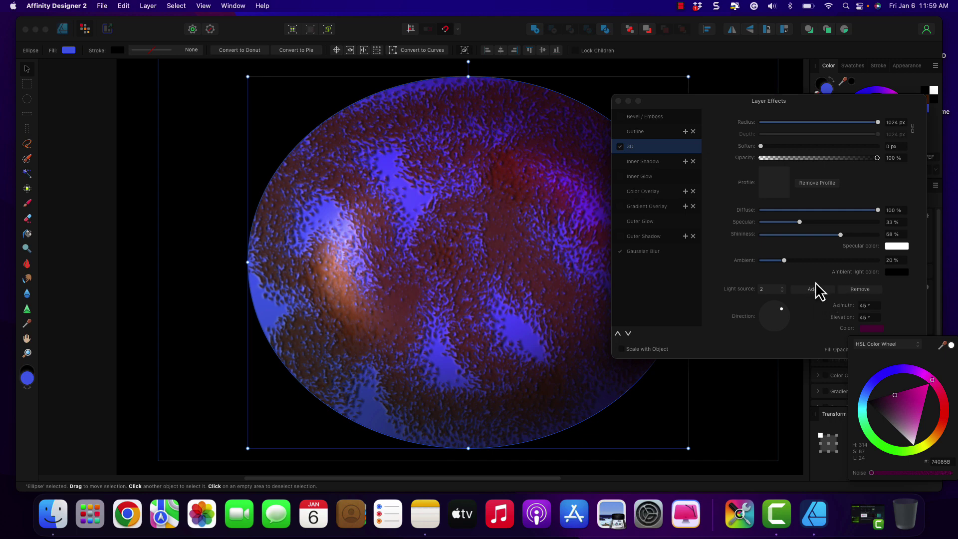
left_click(798, 276)
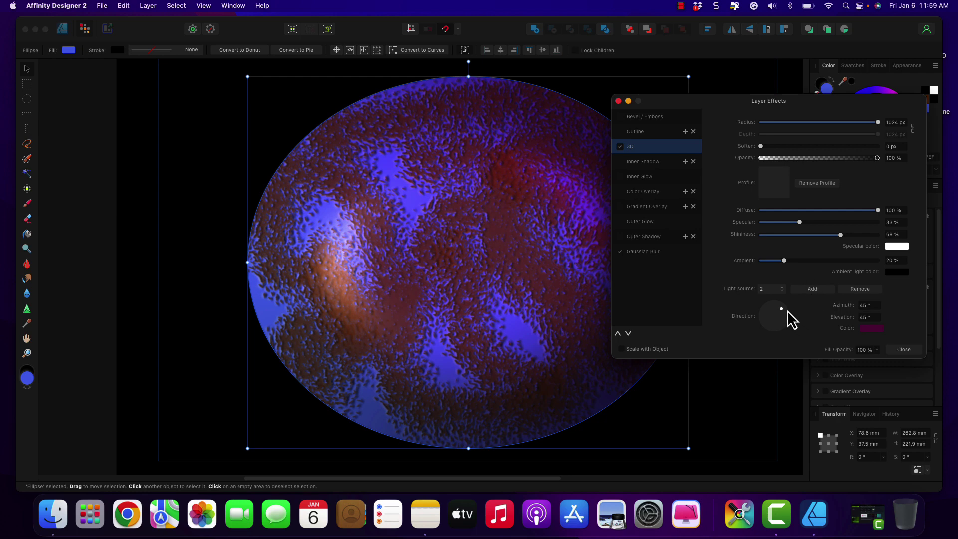
- Remove the second light source from the 3D effect, close the effect settings, and deselect the planet
left_click(851, 291)
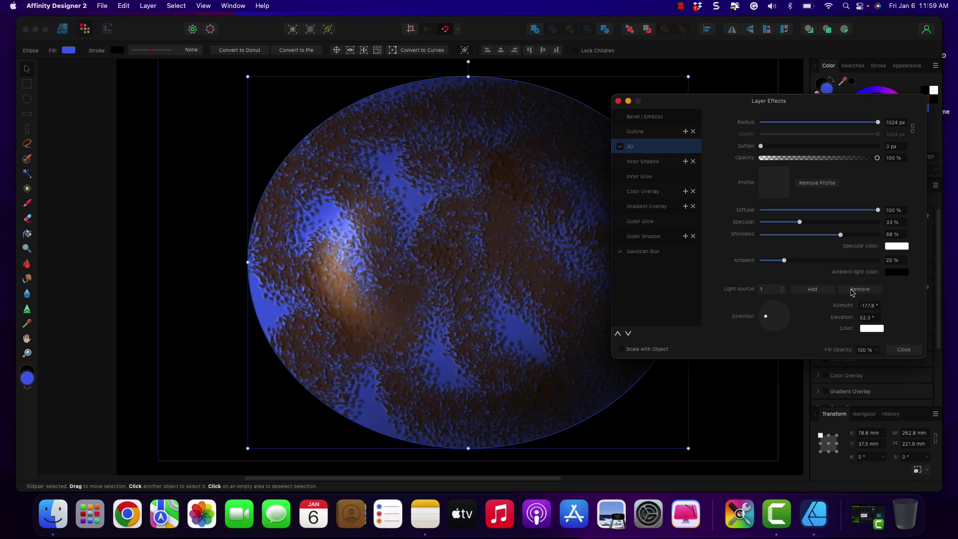
left_click(895, 350)
left_click(743, 257)
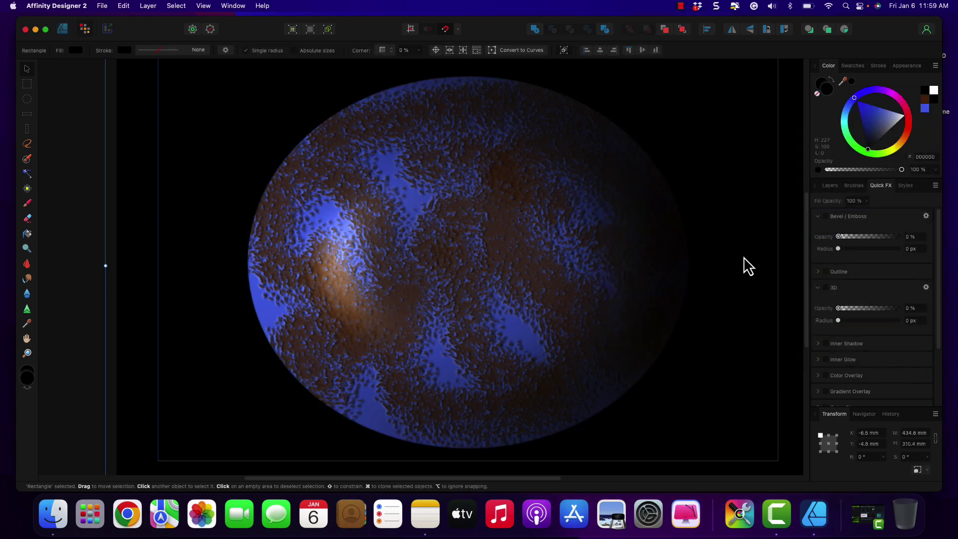